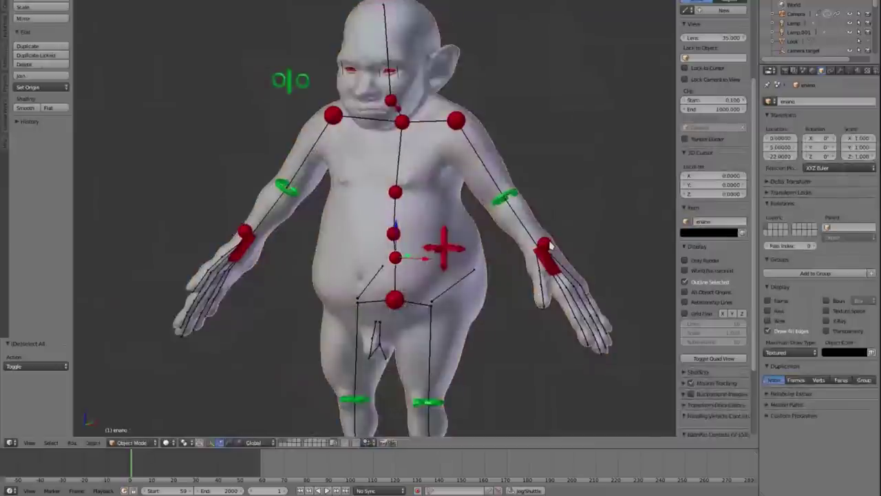
# Select the character's left forearm IK control and move it to bend the arm.
pyautogui.rightClick(545, 247)
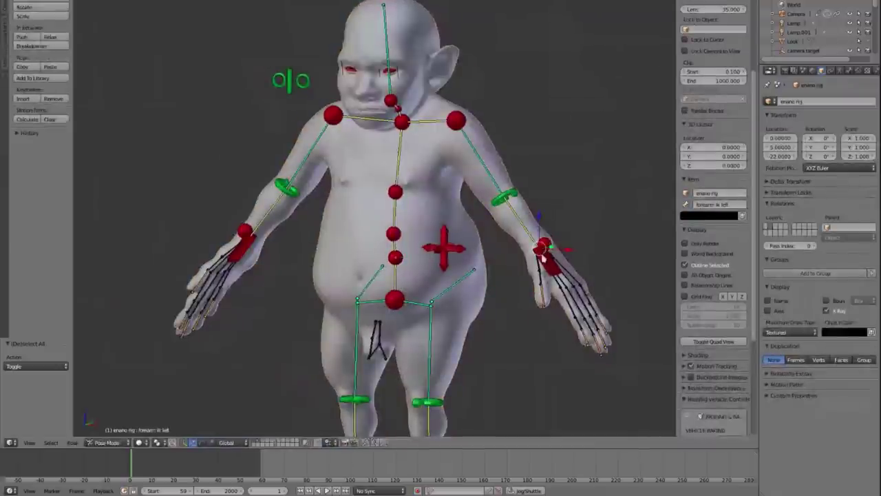
pyautogui.press('g')
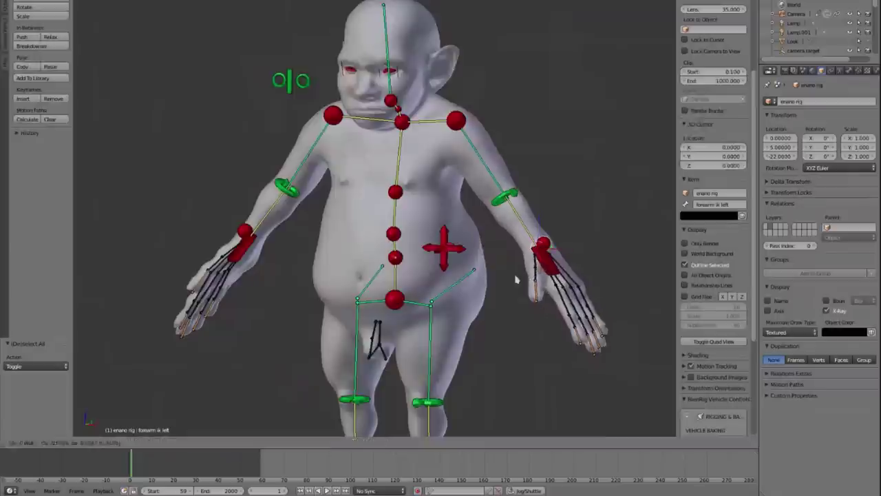
pyautogui.click(548, 238)
pyautogui.moveTo(436, 200); pyautogui.dragTo(460, 205, button='middle')
pyautogui.scroll(-3, 396, 180)
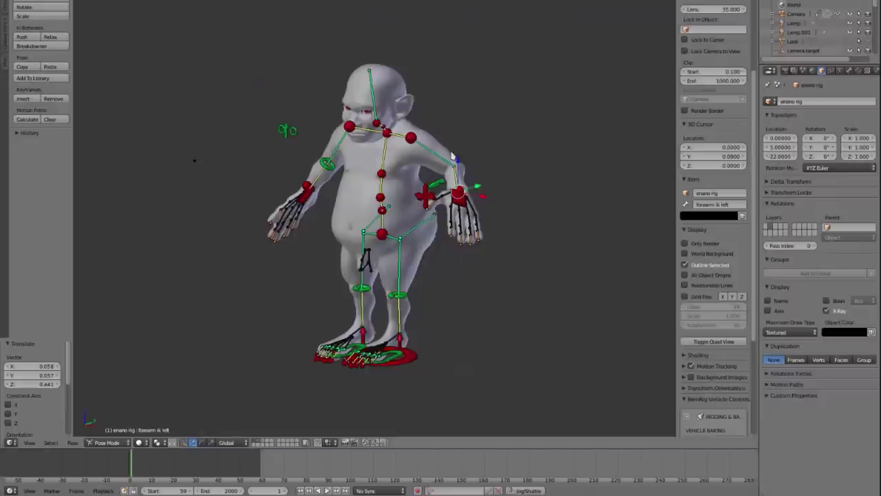
pyautogui.scroll(5, 453, 157)
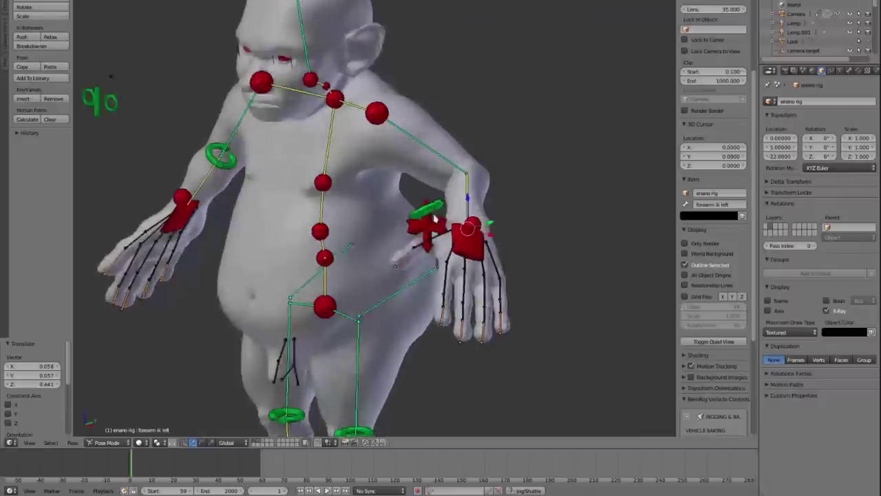
pyautogui.scroll(2, 434, 218)
# Show the armature layers that hold the helper bones and the facial bones alongside the visible controls.
pyautogui.click(839, 70)
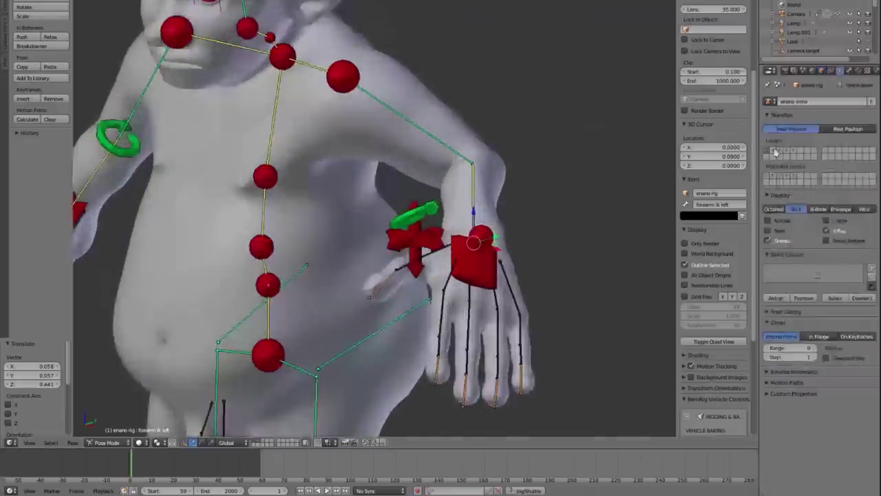
pyautogui.keyDown('shift'); pyautogui.click(787, 153); pyautogui.keyUp('shift')
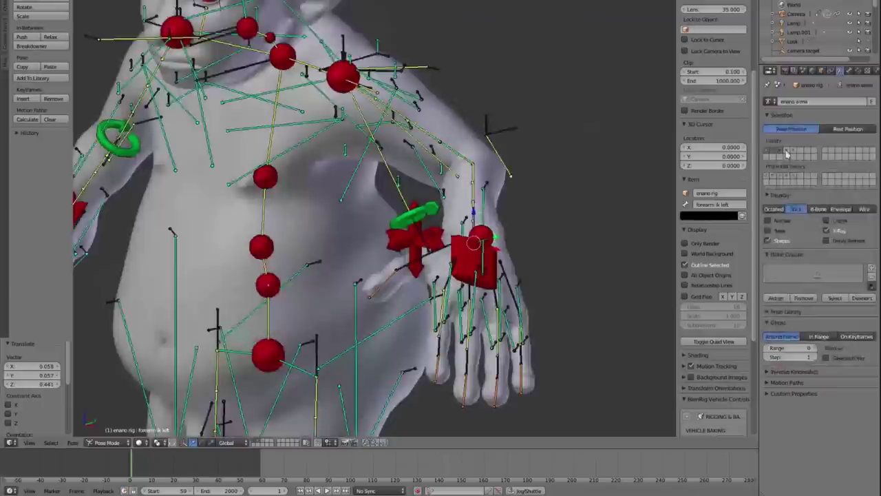
pyautogui.keyDown('shift'); pyautogui.click(793, 151); pyautogui.keyUp('shift')
# Examine the helper bones around the left arm and wrist from several angles.
pyautogui.moveTo(517, 227); pyautogui.dragTo(477, 242, button='middle')
pyautogui.press('a')
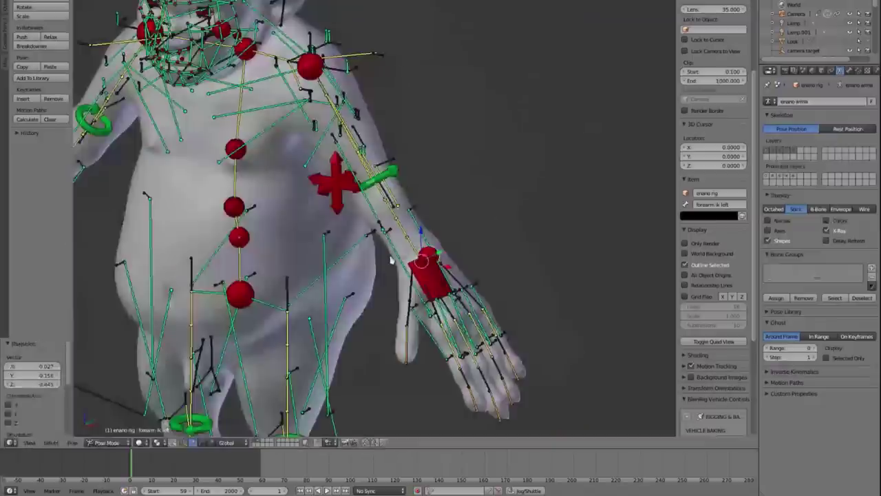
pyautogui.moveTo(390, 260); pyautogui.dragTo(358, 276, button='middle')
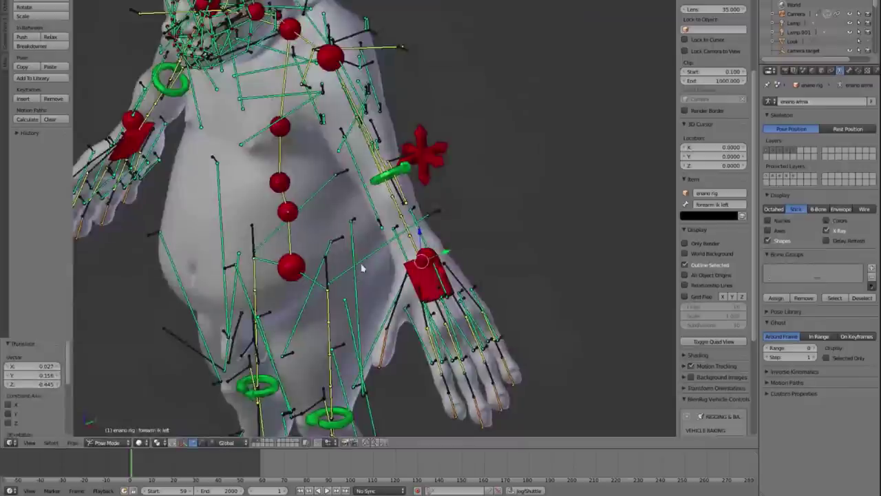
pyautogui.moveTo(364, 267); pyautogui.dragTo(378, 308, button='middle')
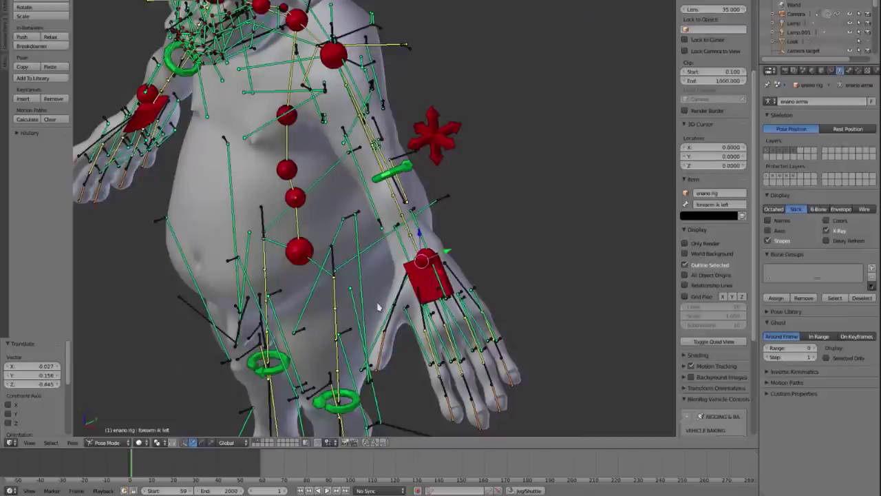
pyautogui.moveTo(377, 307); pyautogui.dragTo(346, 284, button='middle')
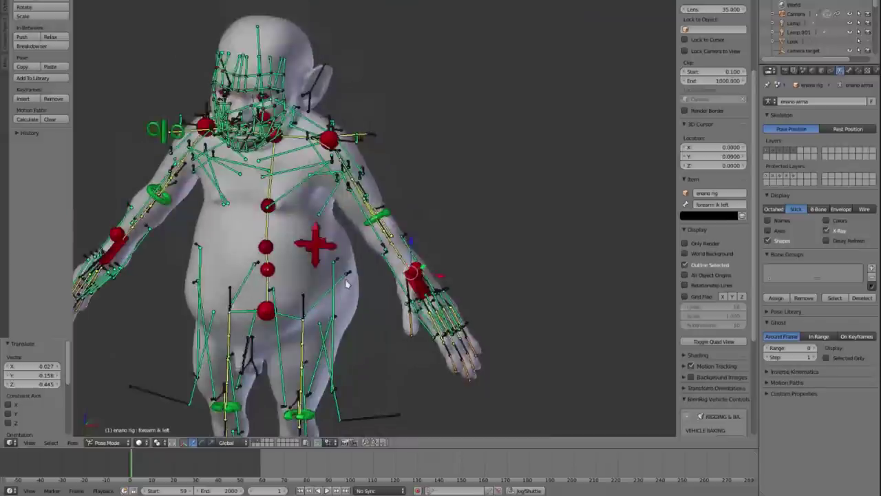
pyautogui.scroll(4, 347, 284)
pyautogui.moveTo(412, 275); pyautogui.dragTo(366, 309, button='middle')
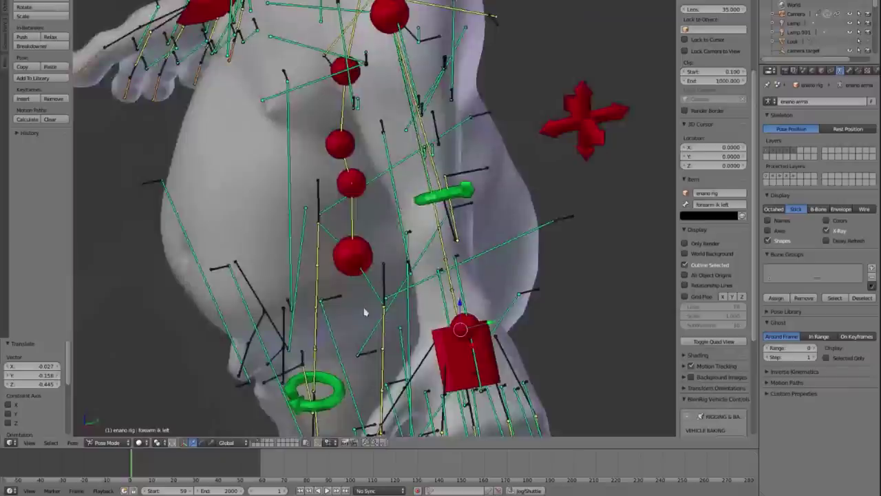
pyautogui.moveTo(422, 314); pyautogui.dragTo(416, 323, button='middle')
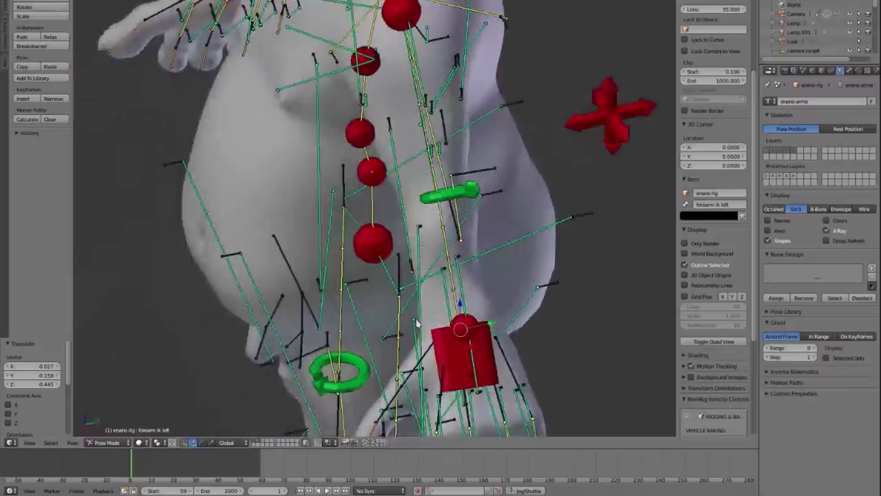
# Move the left forearm IK control to fold the arm at the elbow.
pyautogui.press('g')
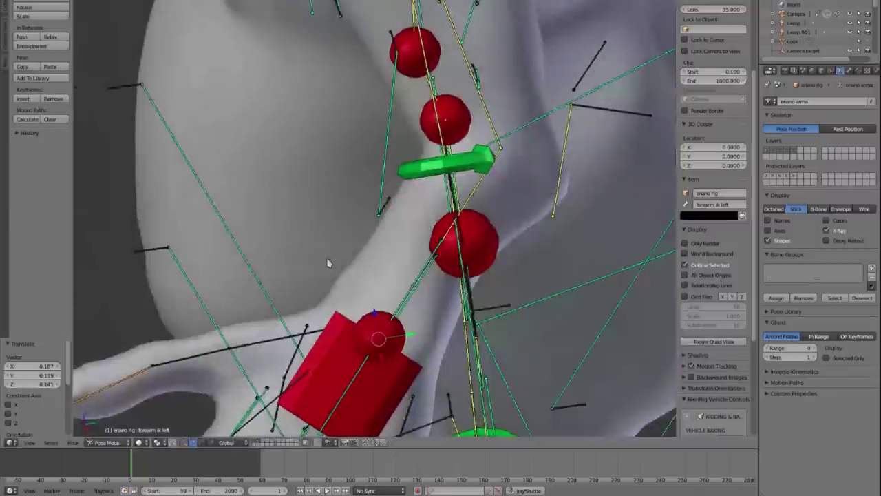
pyautogui.moveTo(328, 263); pyautogui.dragTo(352, 60, button='middle')
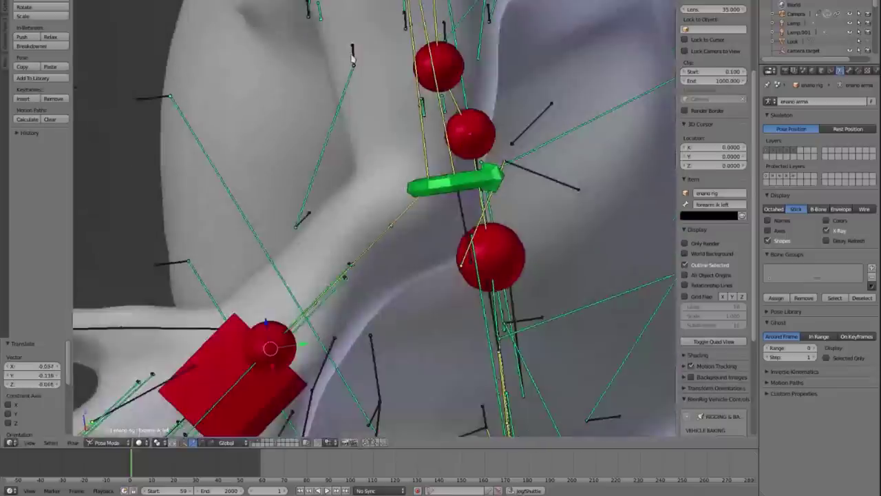
pyautogui.scroll(1, 352, 57)
# Try to move the fix helper bone above the left forearm.
pyautogui.rightClick(352, 57)
pyautogui.press('g')
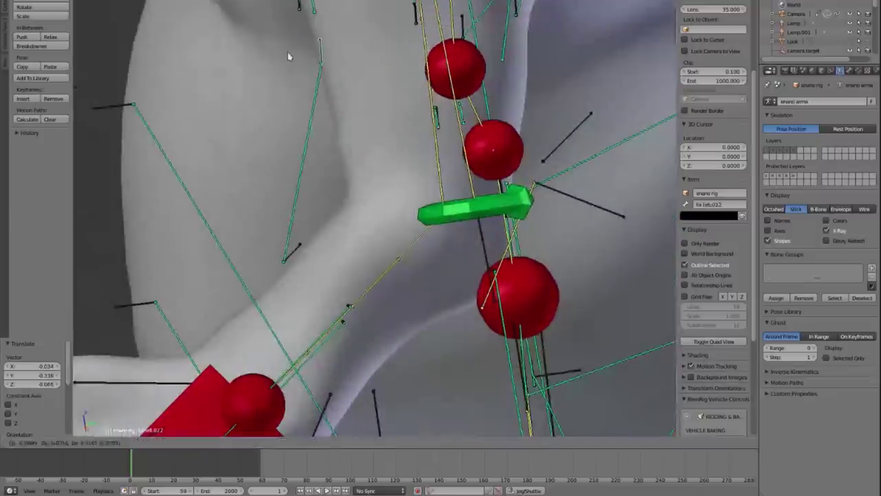
pyautogui.rightClick(289, 56)
pyautogui.scroll(-1, 321, 69)
pyautogui.keyDown('shift'); pyautogui.moveTo(348, 142); pyautogui.dragTo(338, 82, button='middle'); pyautogui.keyUp('shift')
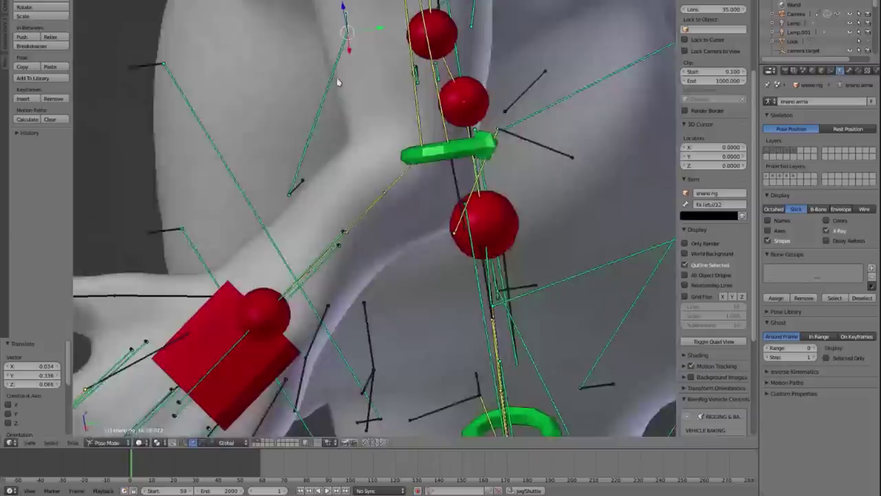
pyautogui.rightClick(347, 31)
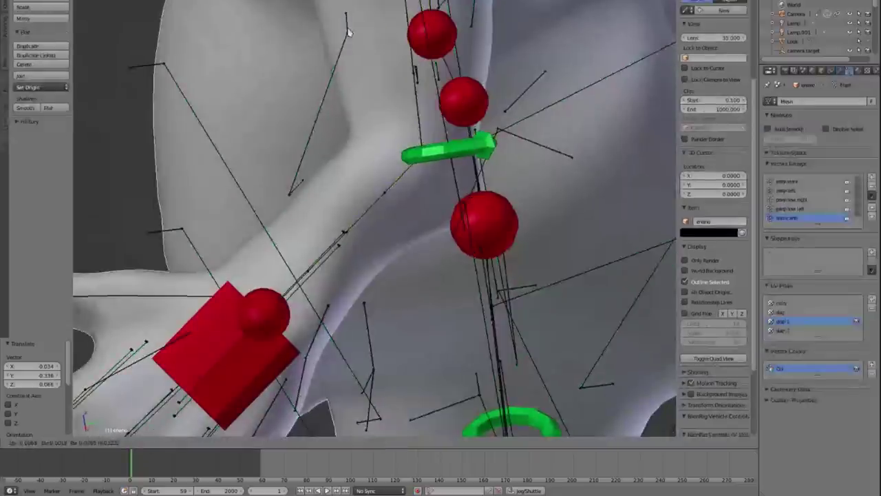
pyautogui.rightClick(349, 33)
pyautogui.hotkey('ctrl', 'z')
# Try different bends of the left elbow with the forearm IK control.
pyautogui.press('g')
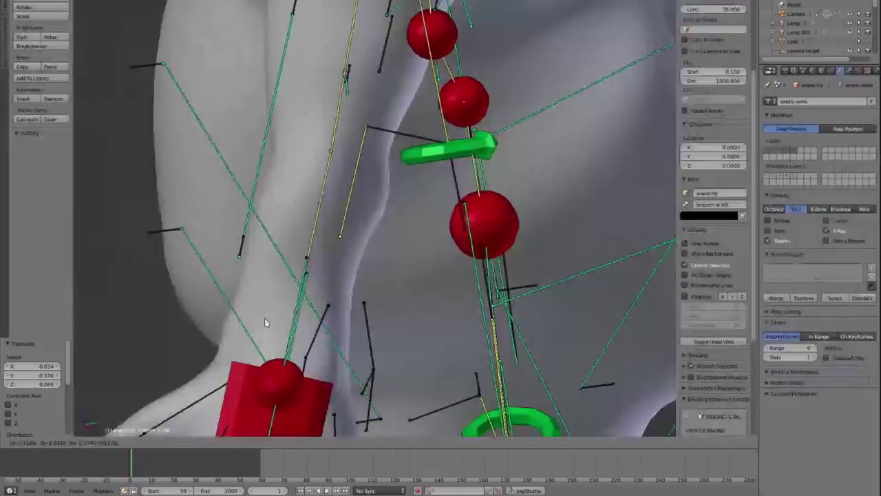
pyautogui.moveTo(266, 322); pyautogui.dragTo(256, 356, button='middle')
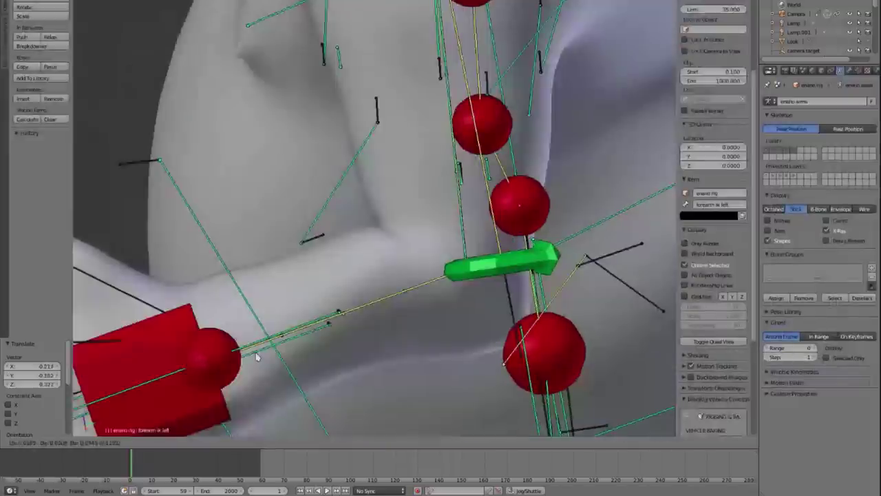
pyautogui.rightClick(214, 293)
pyautogui.hotkey('ctrl', 'z')
# Toggle the Deform option of the arm fix left bone and lower the left forearm IK control.
pyautogui.click(849, 71)
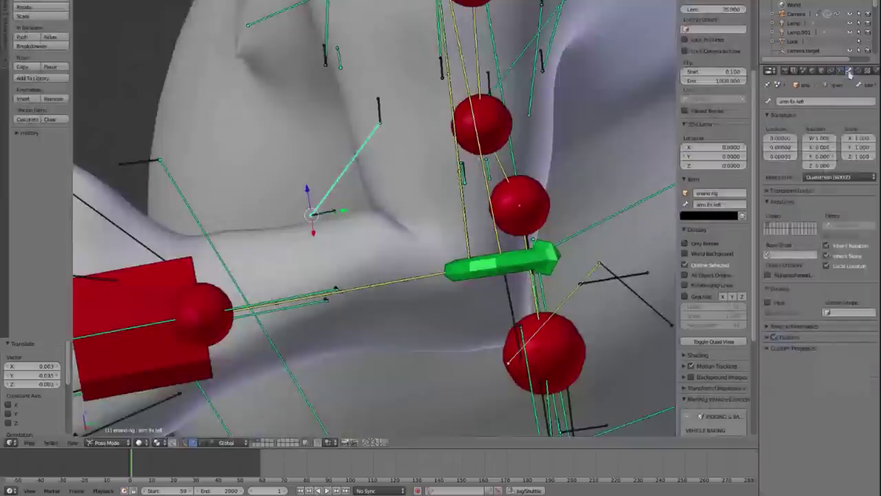
pyautogui.click(775, 337)
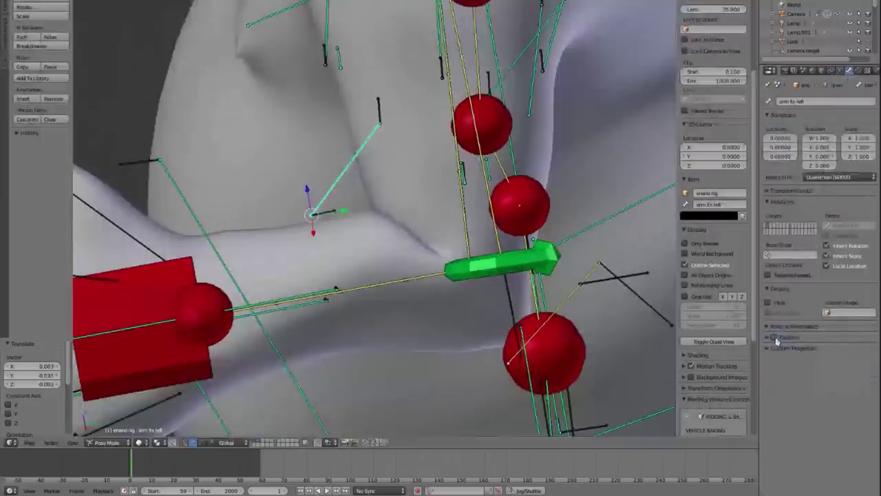
pyautogui.rightClick(212, 291)
pyautogui.press('g')
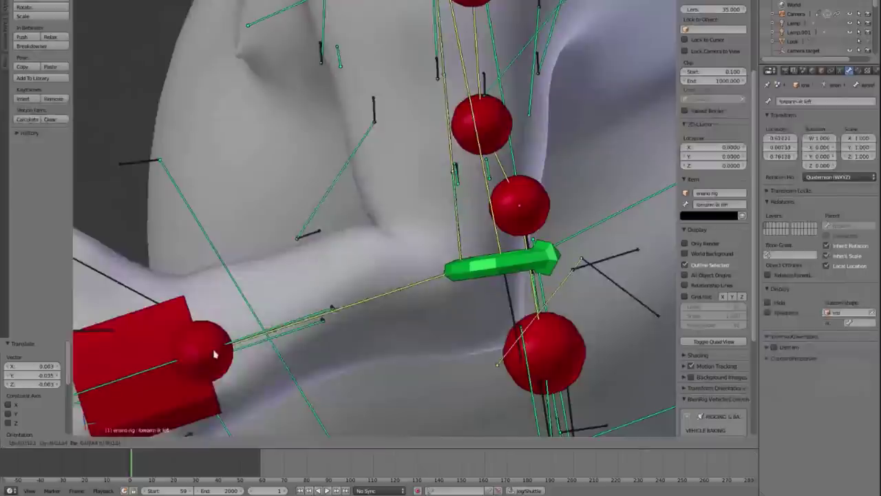
pyautogui.click(222, 400)
# Switch Deform on the arm fix left bone off and on to compare the elbow's shape.
pyautogui.rightClick(310, 219)
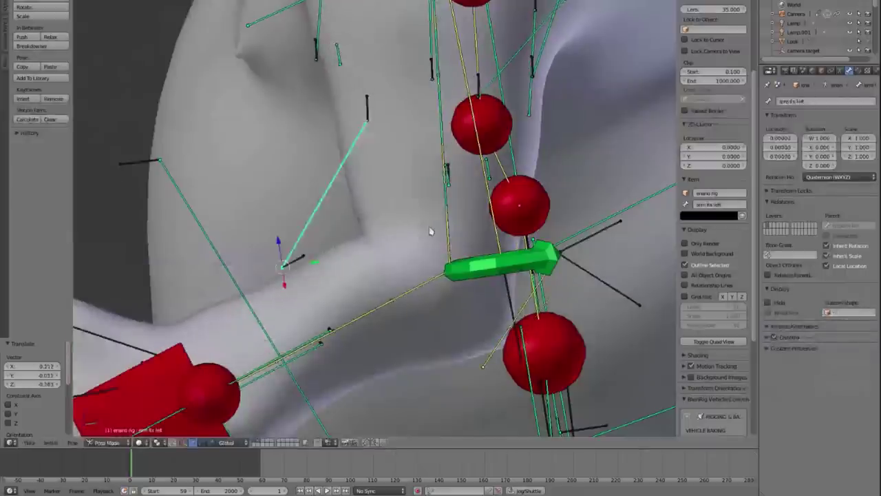
pyautogui.click(776, 338)
pyautogui.click(775, 338)
pyautogui.click(775, 337)
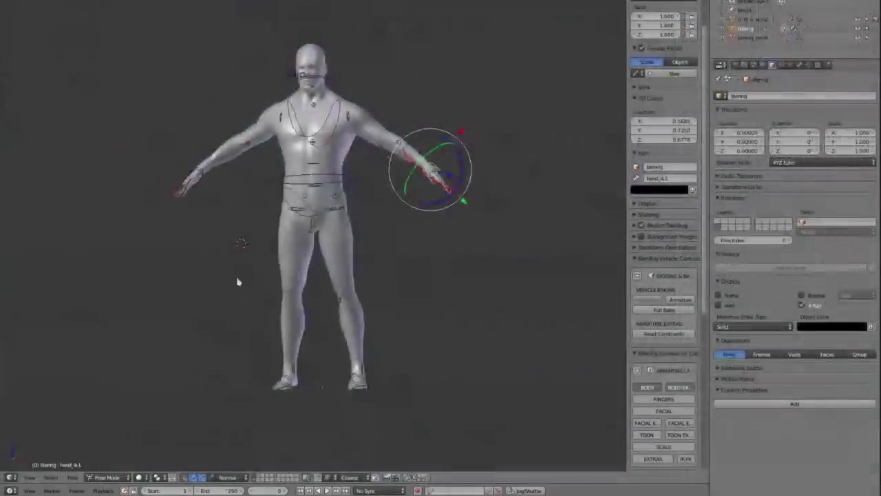
# Inspect the full BlenRig male character rig from several angles.
pyautogui.moveTo(238, 282); pyautogui.dragTo(391, 175, button='middle')
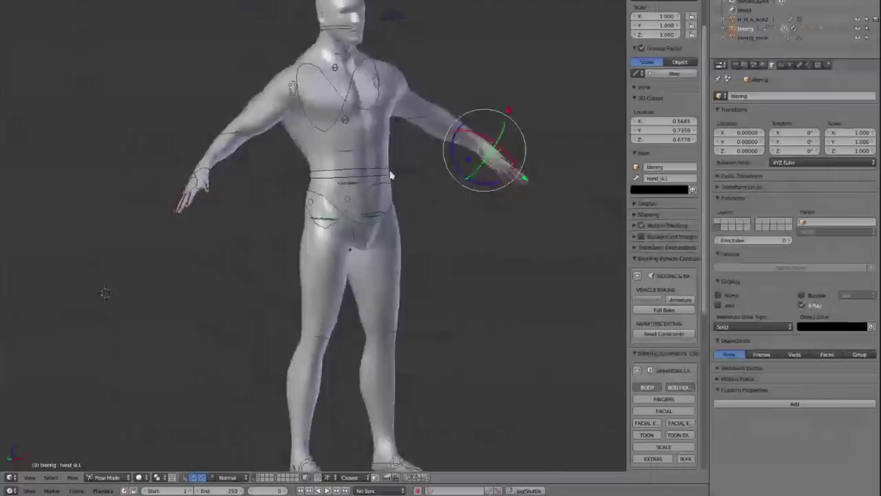
pyautogui.scroll(-4, 462, 260)
pyautogui.scroll(2, 462, 261)
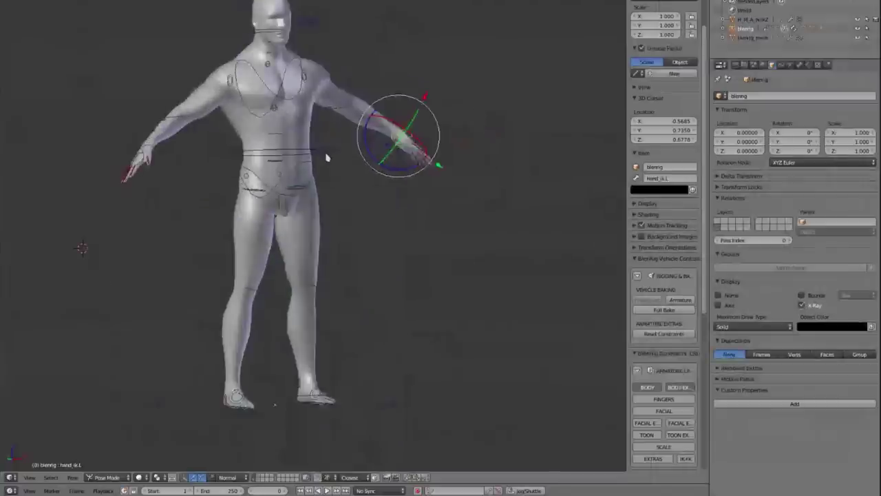
pyautogui.moveTo(326, 209); pyautogui.dragTo(384, 314, button='middle')
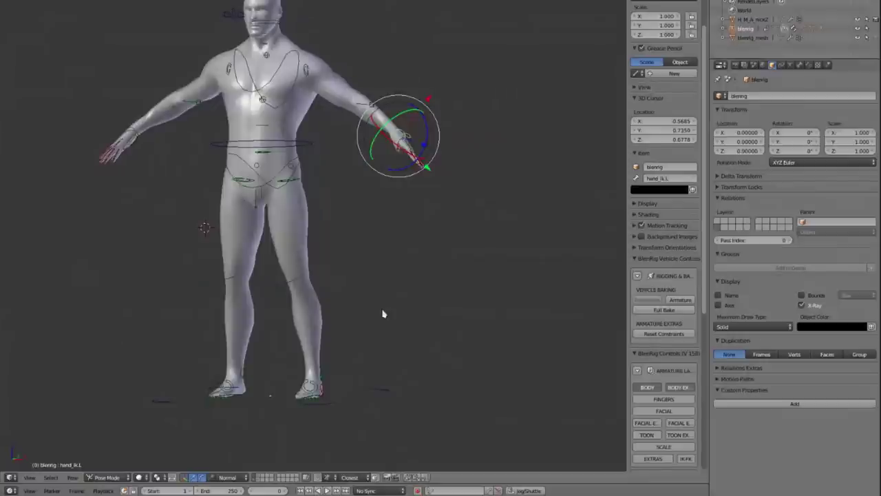
pyautogui.moveTo(383, 314); pyautogui.dragTo(321, 278, button='middle')
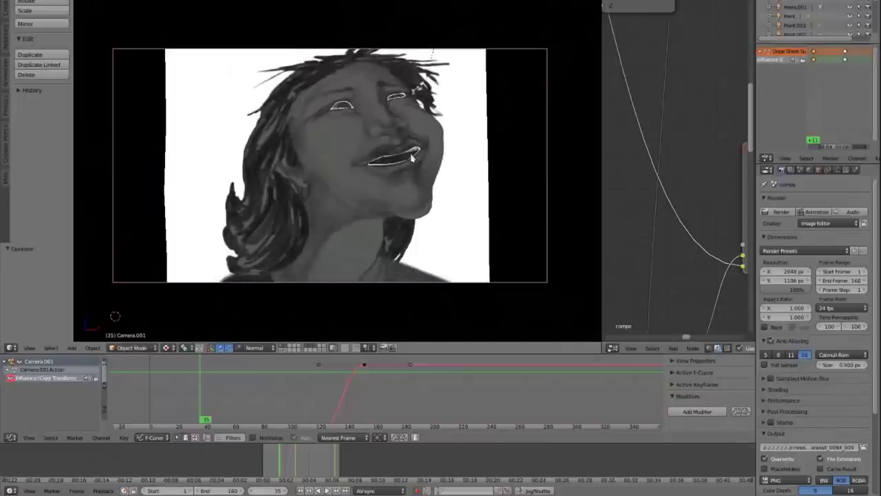
# Leave the camera view of the painted portrait and inspect the layout of its planes and camera.
pyautogui.scroll(2, 363, 126)
pyautogui.scroll(-1, 362, 126)
pyautogui.press('KP_0')
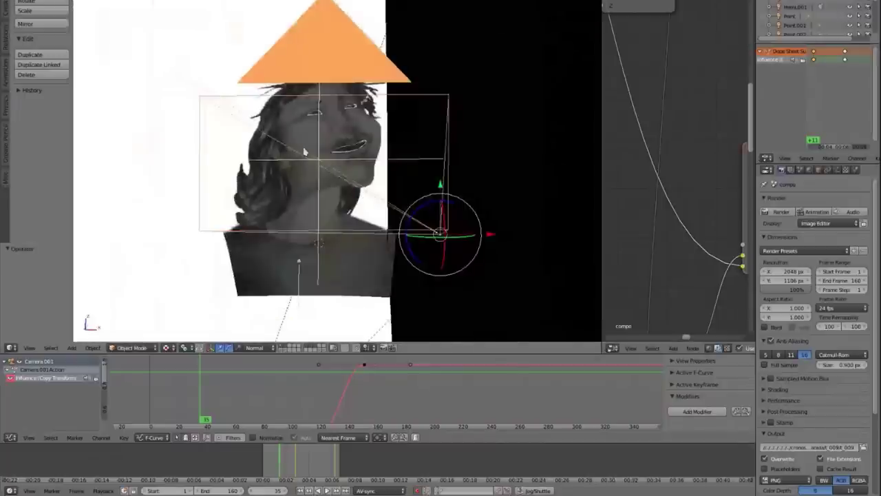
pyautogui.moveTo(305, 152); pyautogui.dragTo(307, 177, button='middle')
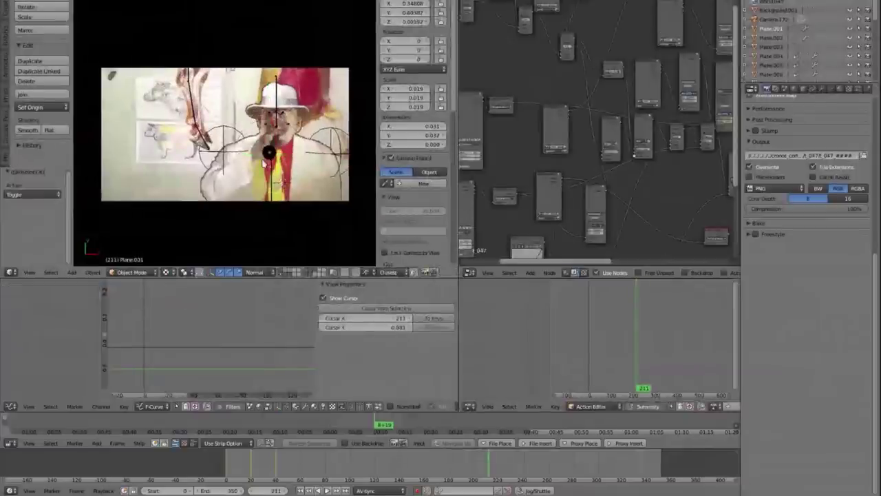
# Maximize the 3D view, inspect the white-hatted man's scene outside the camera, select his figure and return to the camera view.
pyautogui.hotkey('shift', 'space')
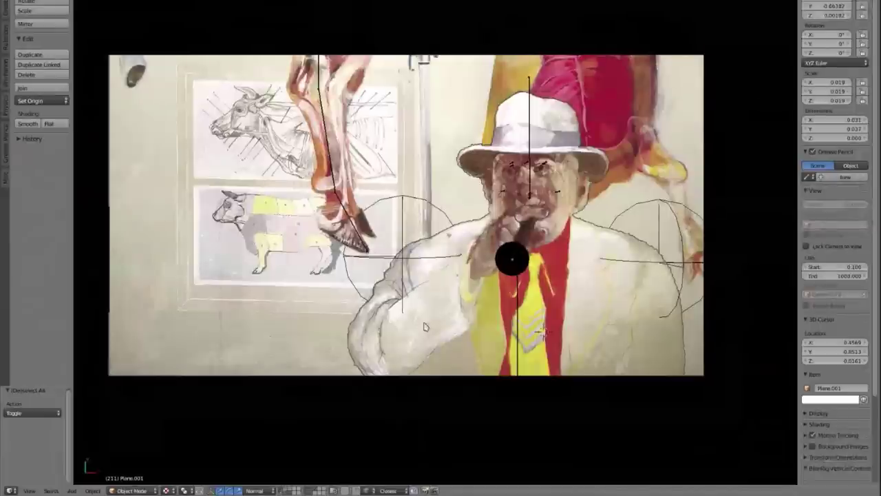
pyautogui.moveTo(487, 308); pyautogui.dragTo(483, 236, button='middle')
pyautogui.scroll(1, 483, 236)
pyautogui.rightClick(482, 235)
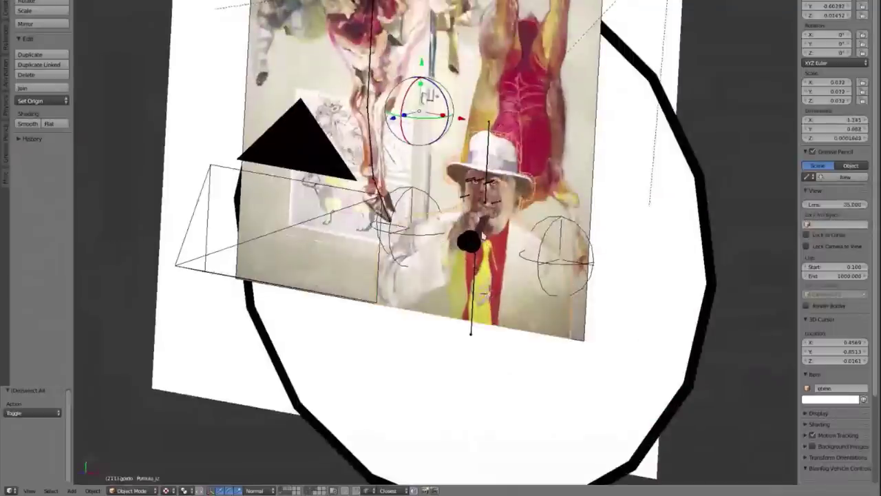
pyautogui.press('KP_0')
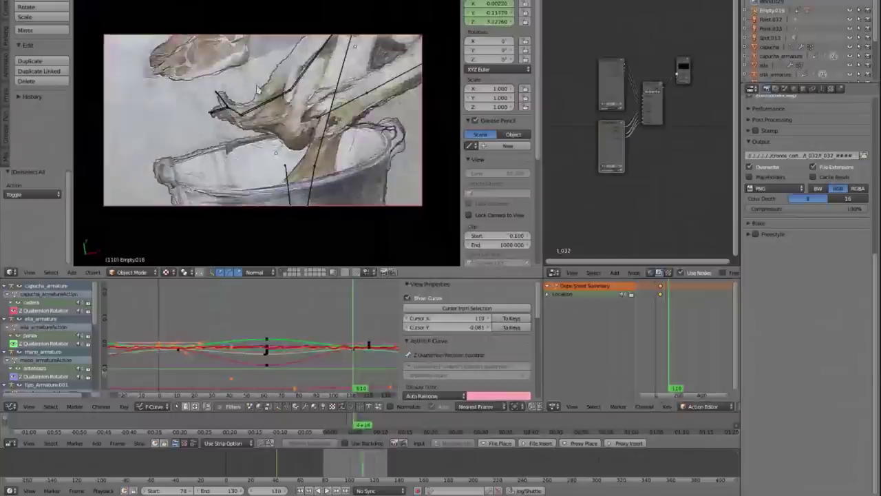
pyautogui.scroll(1, 258, 89)
pyautogui.scroll(-1, 269, 94)
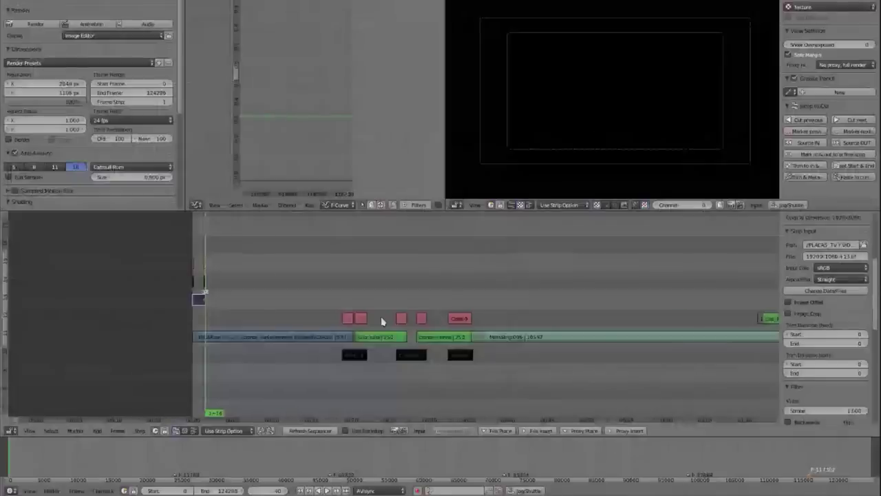
pyautogui.scroll(-4, 364, 317)
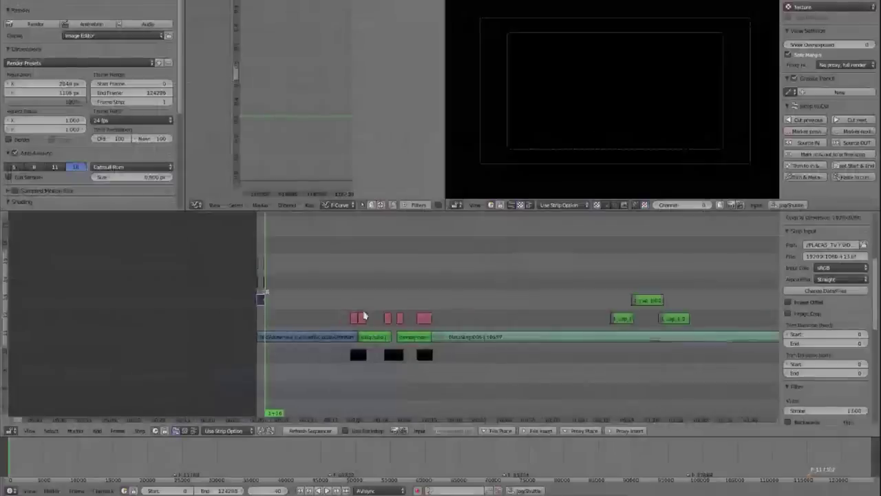
# Look over the film's whole edit in the video sequencer, including the contents of a meta strip.
pyautogui.scroll(-15, 505, 336)
pyautogui.keyDown('ctrl'); pyautogui.scroll(-5, 506, 336); pyautogui.keyUp('ctrl')
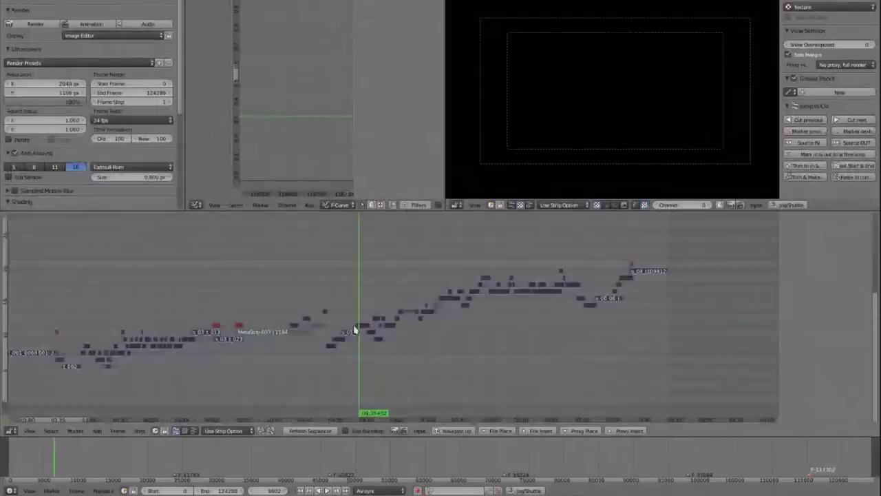
pyautogui.scroll(-3, 353, 332)
pyautogui.press('Tab')
pyautogui.scroll(-5, 324, 331)
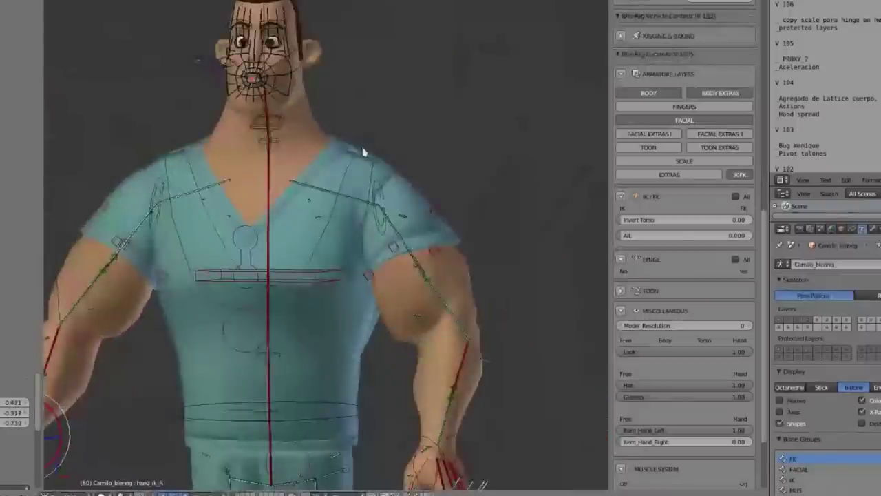
# Examine the BlenRig male character's head, select the head bone and inspect the facial bone network up close.
pyautogui.moveTo(364, 152); pyautogui.dragTo(293, 75, button='middle')
pyautogui.moveTo(305, 105); pyautogui.dragTo(392, 141, button='middle')
pyautogui.rightClick(366, 124)
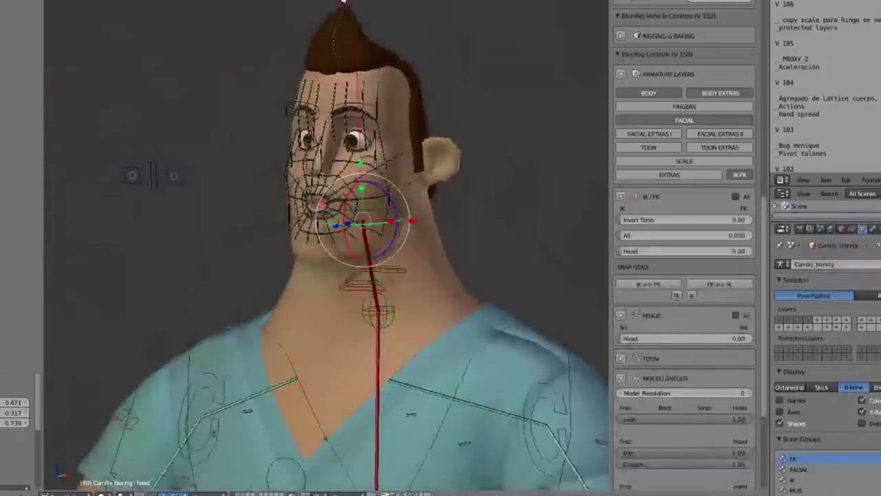
pyautogui.scroll(2, 344, 4)
pyautogui.keyDown('ctrl'); pyautogui.moveTo(348, 8); pyautogui.dragTo(335, 423, button='middle'); pyautogui.keyUp('ctrl')
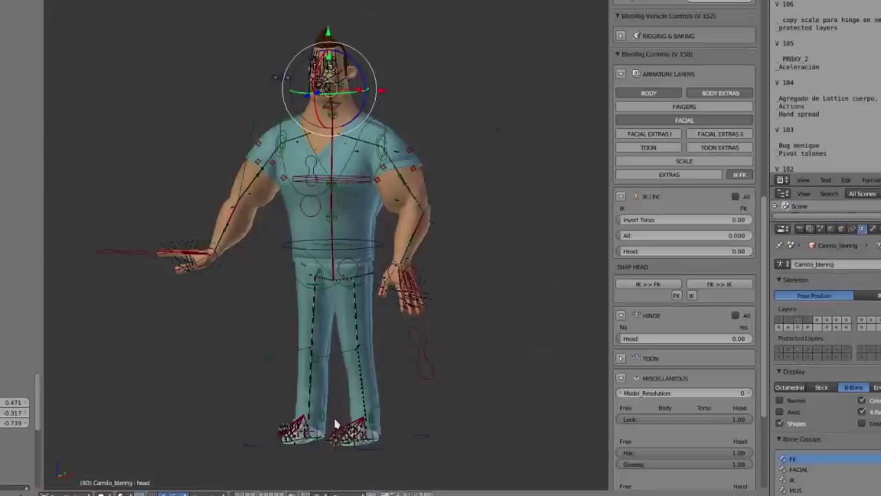
pyautogui.scroll(5, 328, 45)
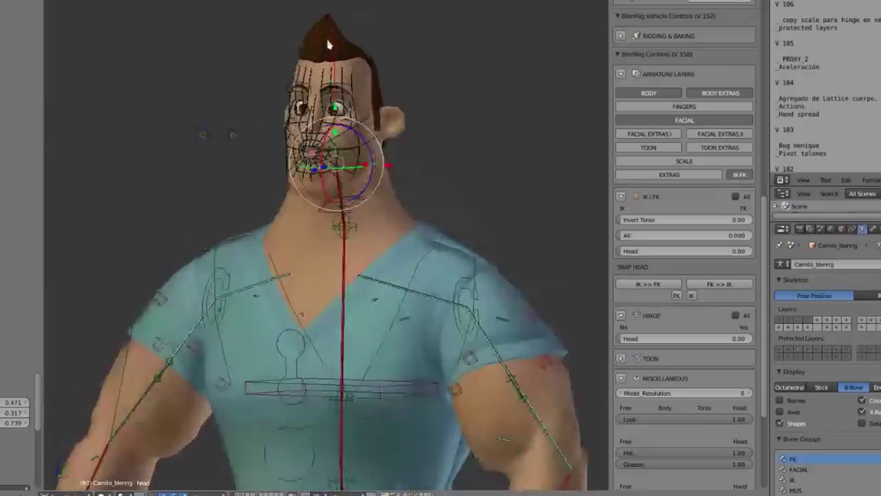
pyautogui.scroll(3, 285, 40)
pyautogui.scroll(3, 305, 327)
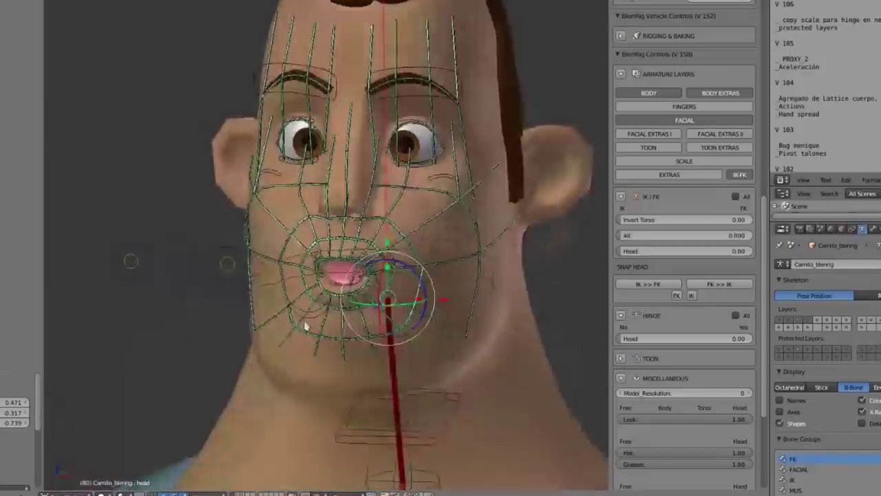
# Select the mouth_ctrl bone and move it to open the character's mouth and purse the lips.
pyautogui.rightClick(318, 316)
pyautogui.press('g')
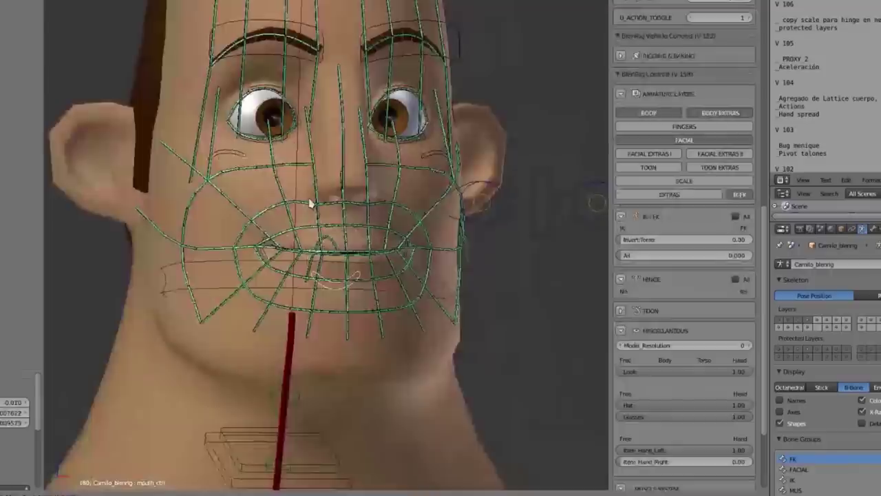
pyautogui.press('g')
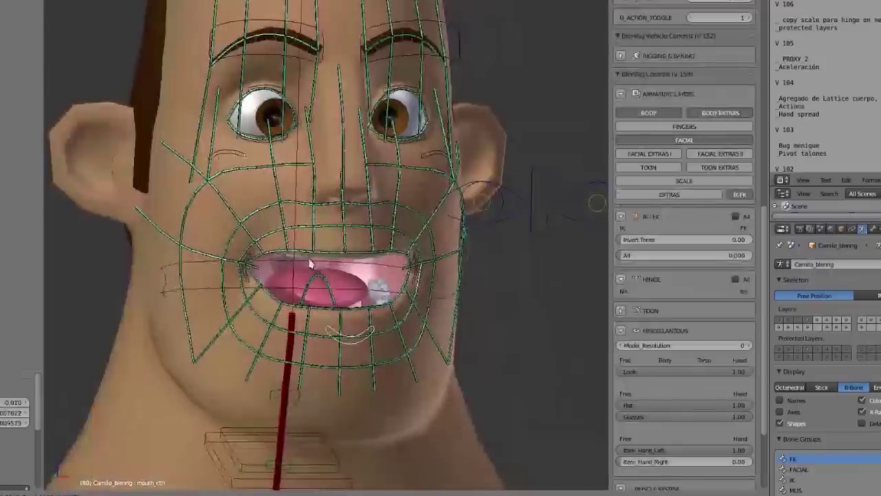
pyautogui.click(319, 236)
pyautogui.moveTo(319, 236); pyautogui.dragTo(646, 265, button='middle')
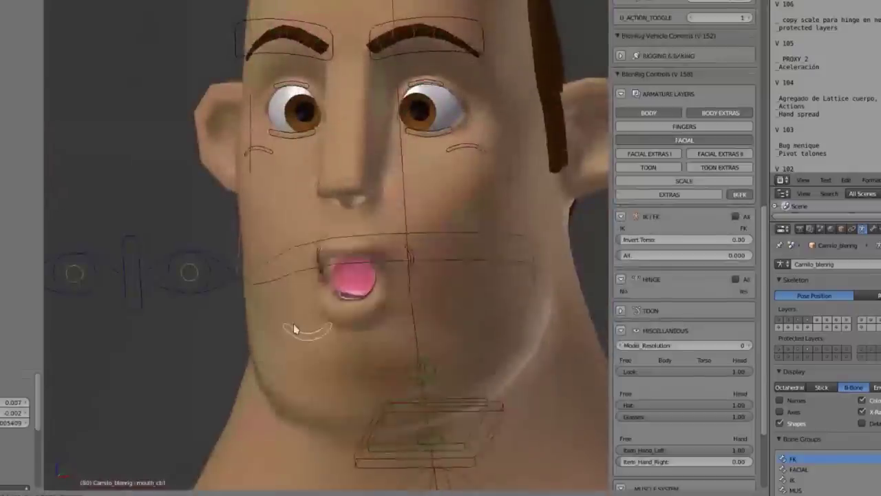
pyautogui.click(359, 298)
# Reposition the mouth control to shape the mouth into a wider, open smile.
pyautogui.moveTo(372, 296); pyautogui.dragTo(327, 293, button='middle')
pyautogui.press('g')
pyautogui.click(350, 294)
pyautogui.moveTo(262, 211); pyautogui.dragTo(327, 260, button='middle')
pyautogui.scroll(-3, 330, 245)
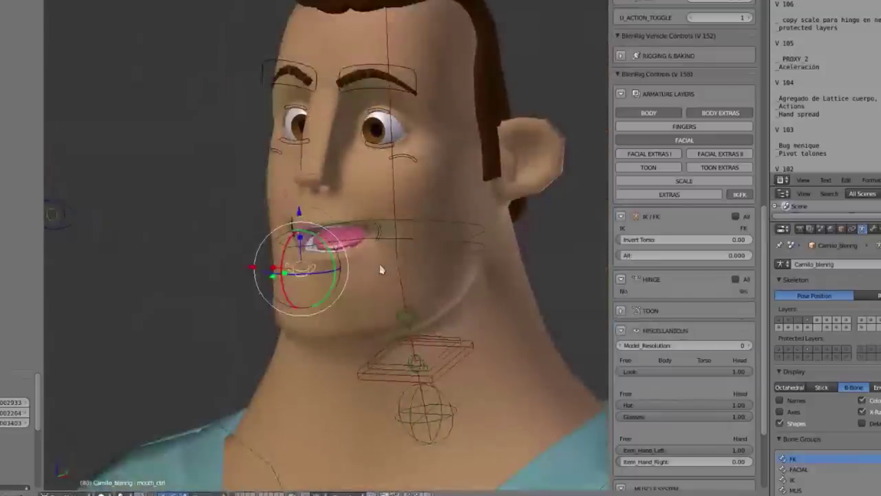
pyautogui.moveTo(527, 310); pyautogui.dragTo(338, 269, button='middle')
pyautogui.scroll(1, 314, 276)
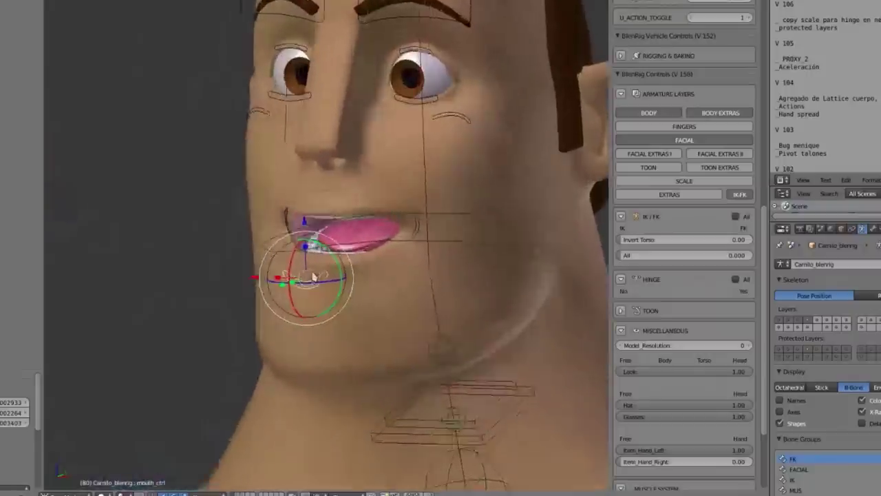
pyautogui.scroll(1, 313, 276)
pyautogui.press('g')
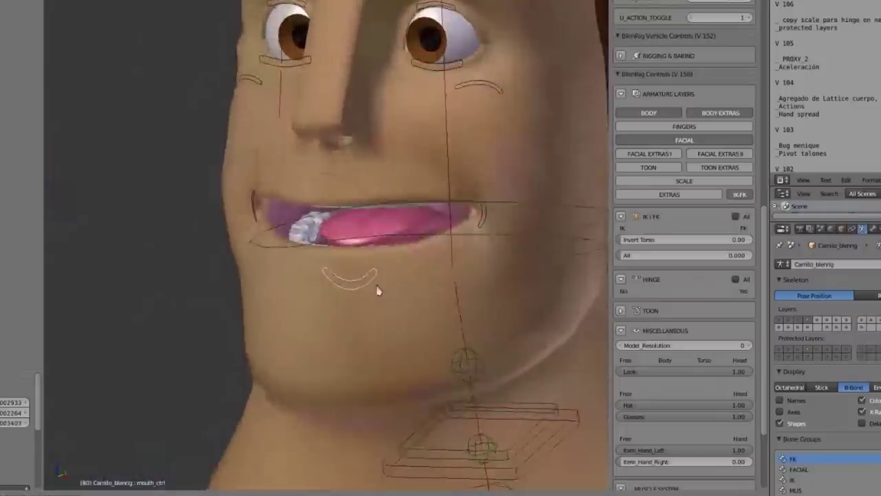
pyautogui.click(325, 309)
# Shift the mouth control sideways and rotate it about 22° to tilt the smile.
pyautogui.scroll(-2, 335, 309)
pyautogui.scroll(1, 342, 309)
pyautogui.press('g')
pyautogui.click(419, 261)
pyautogui.press('r')
pyautogui.click(448, 262)
pyautogui.scroll(-3, 448, 261)
pyautogui.scroll(1, 265, 234)
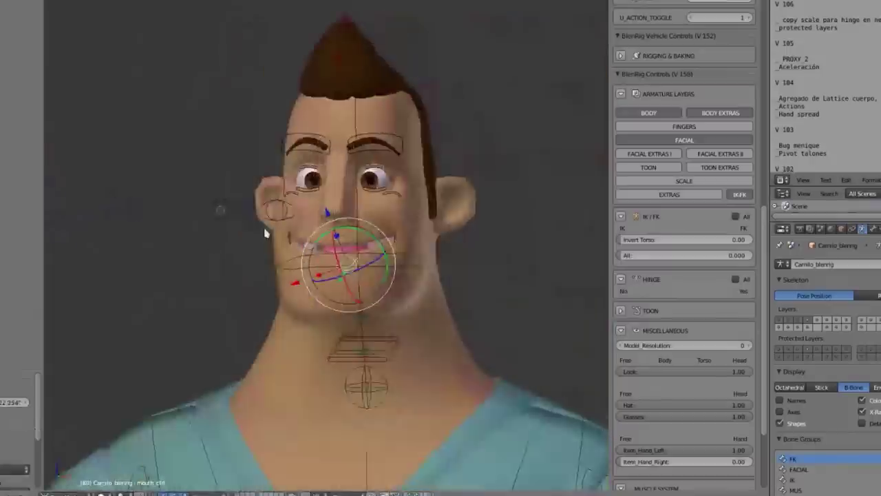
# Inspect the tilted smile from several angles and compare it with the facial bones that deform it.
pyautogui.scroll(3, 265, 230)
pyautogui.moveTo(259, 231); pyautogui.dragTo(338, 243, button='middle')
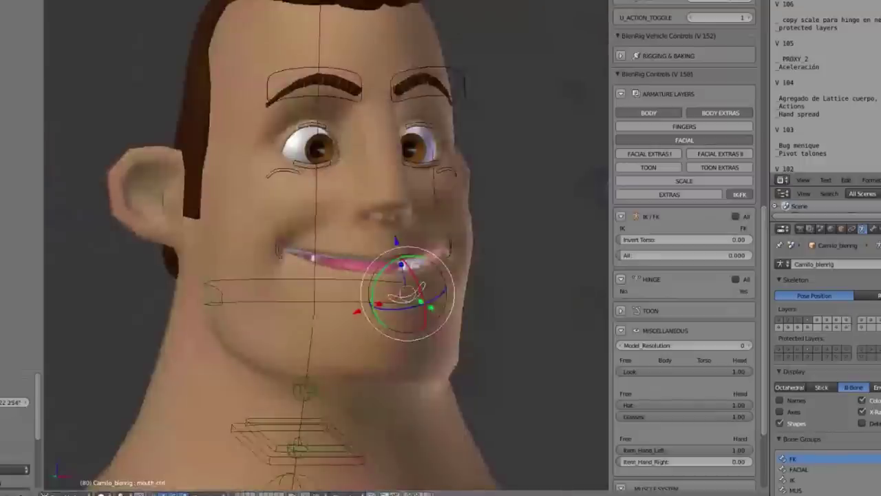
pyautogui.scroll(-3, 391, 219)
pyautogui.moveTo(388, 212); pyautogui.dragTo(366, 191, button='middle')
pyautogui.scroll(5, 366, 191)
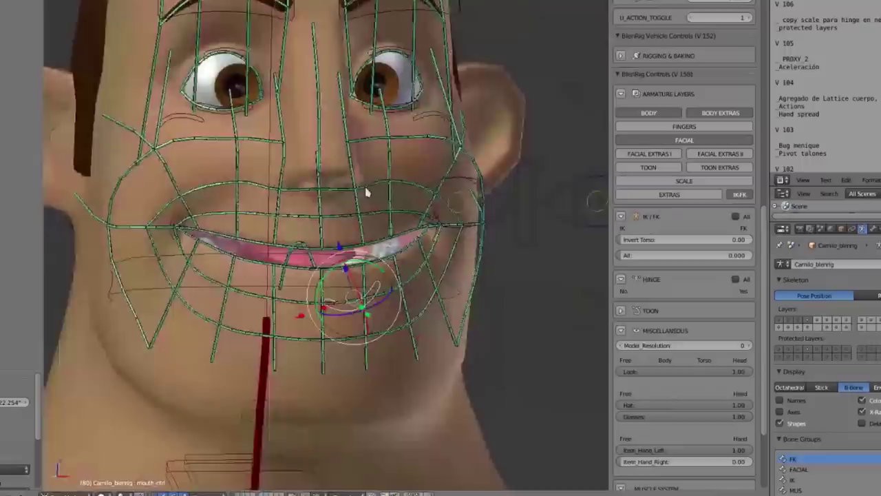
pyautogui.scroll(-3, 366, 206)
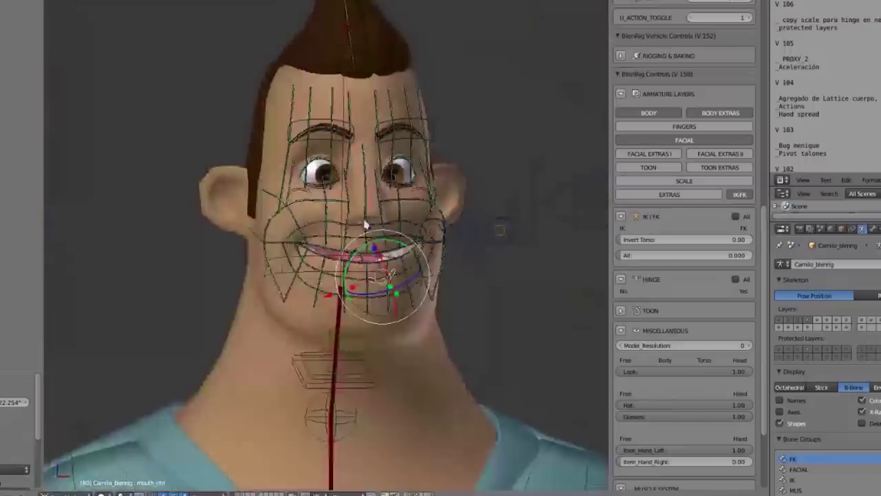
pyautogui.scroll(2, 366, 224)
# Open the green Ray character's rig file and examine the facial bones around its open mouth.
pyautogui.click(10, 0)
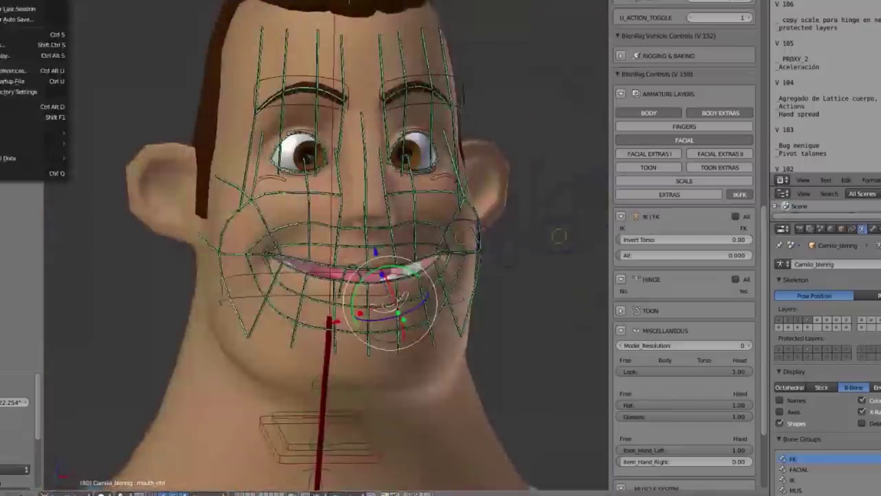
pyautogui.hotkey('ctrl', 'o')
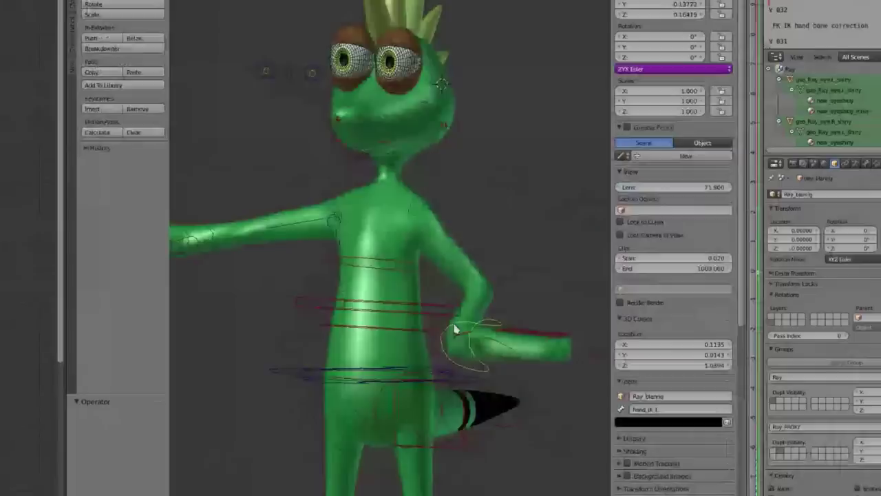
pyautogui.scroll(4, 344, 206)
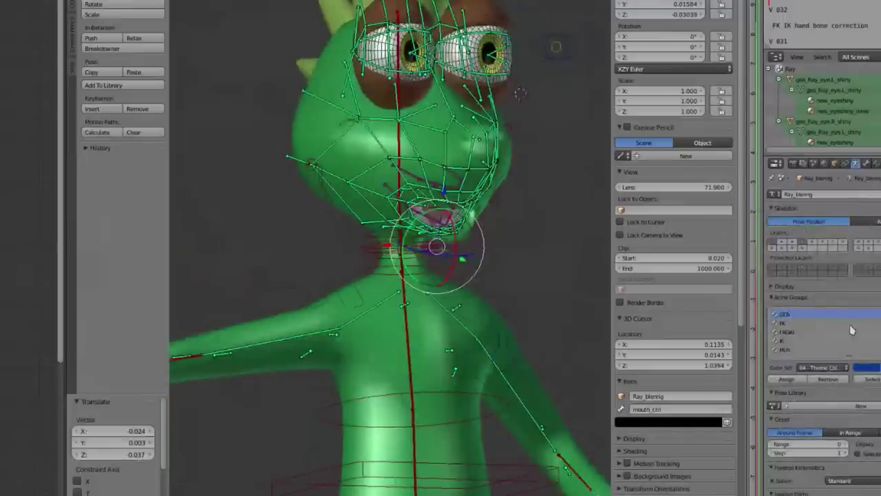
pyautogui.scroll(-2, 774, 385)
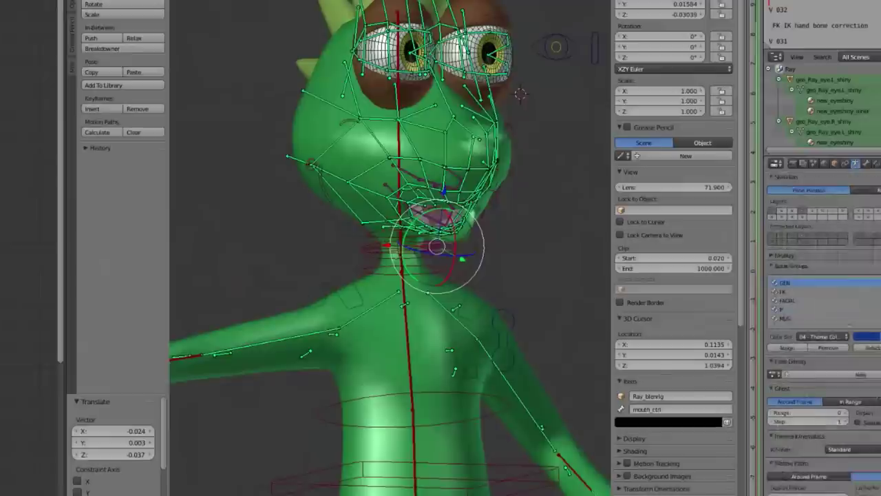
pyautogui.scroll(2, 819, 345)
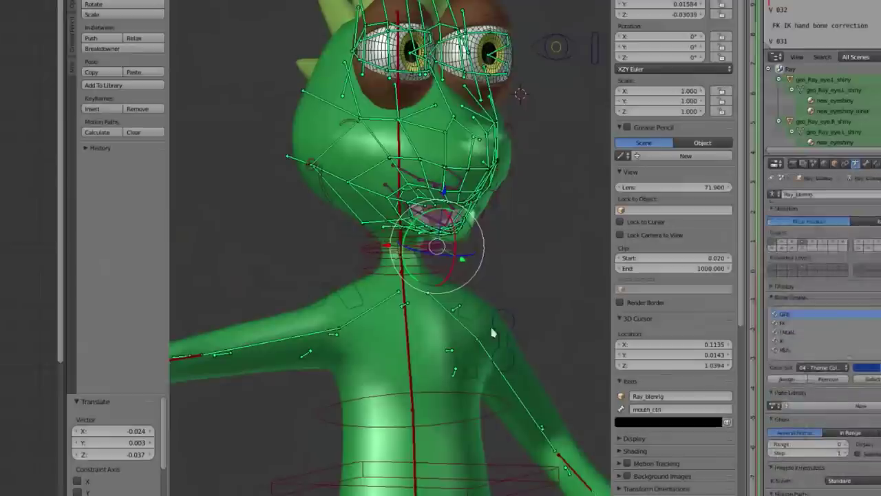
pyautogui.scroll(1, 419, 237)
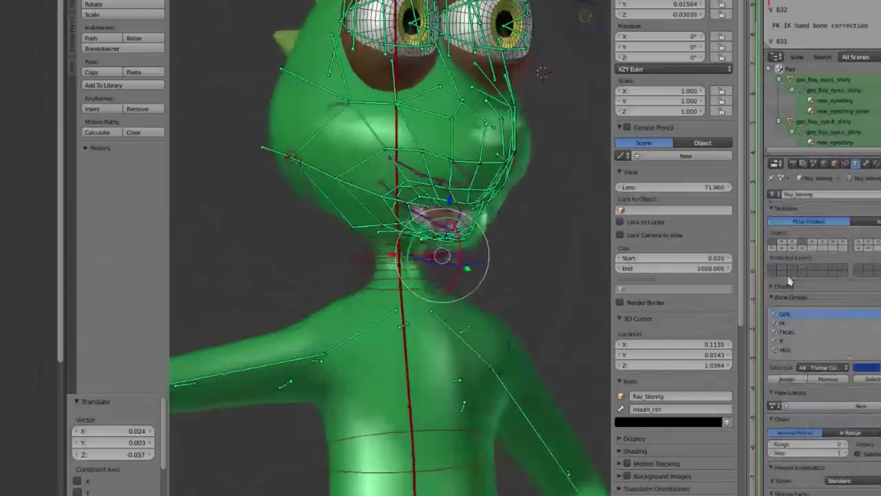
pyautogui.scroll(2, 398, 230)
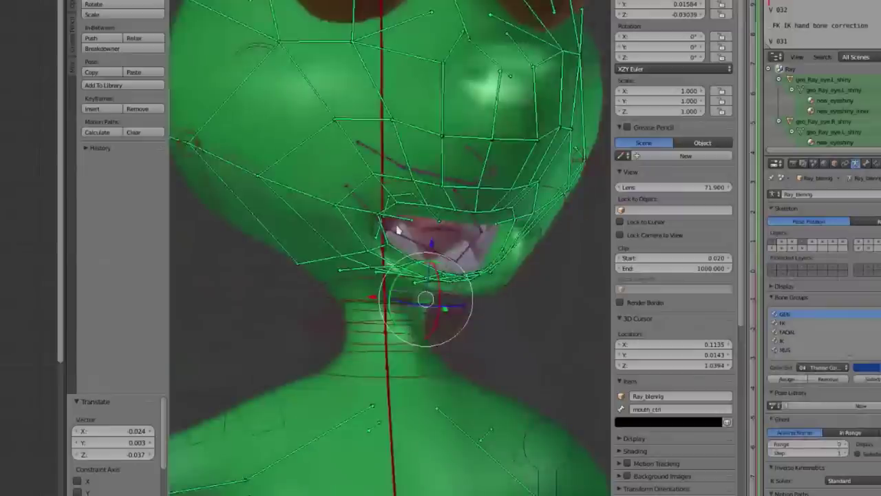
pyautogui.scroll(-1, 857, 406)
pyautogui.scroll(1, 857, 406)
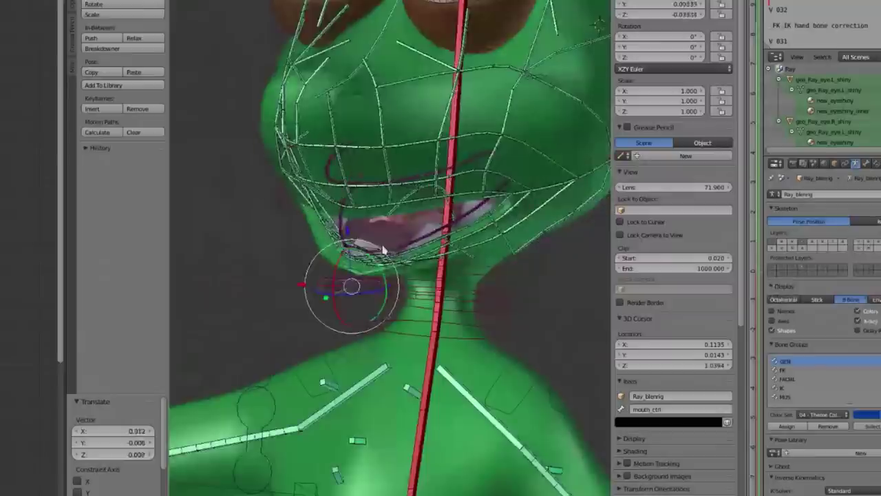
# Inspect the bones of Ray's face, body and arms from several angles.
pyautogui.moveTo(413, 262); pyautogui.dragTo(350, 238, button='middle')
pyautogui.scroll(2, 350, 238)
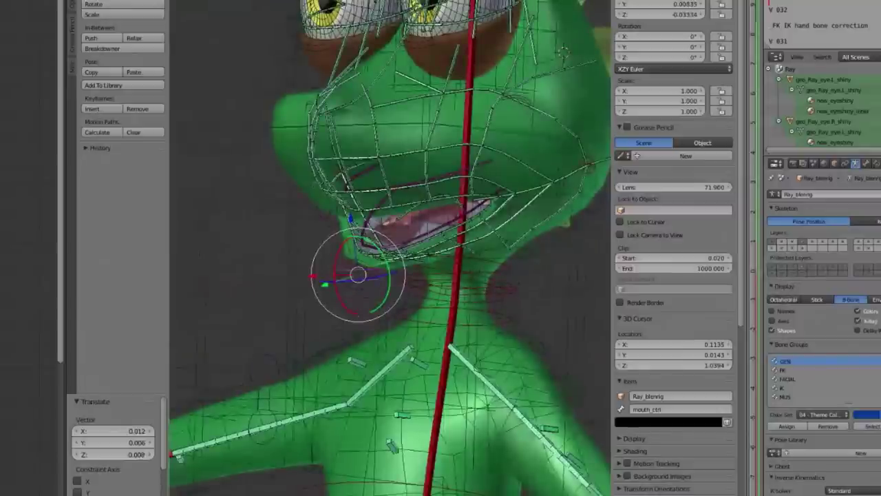
pyautogui.scroll(-6, 349, 212)
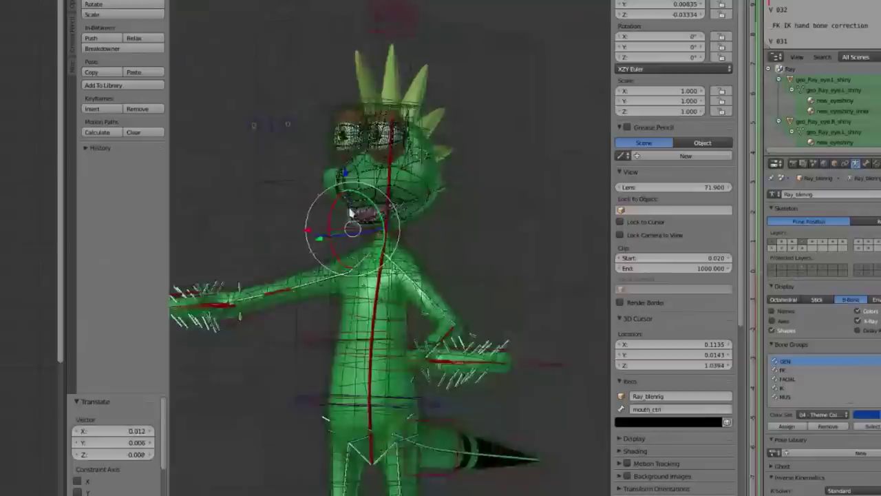
pyautogui.moveTo(350, 212); pyautogui.dragTo(372, 236, button='middle')
pyautogui.scroll(2, 455, 302)
pyautogui.keyDown('shift'); pyautogui.moveTo(454, 301); pyautogui.dragTo(464, 272, button='middle'); pyautogui.keyUp('shift')
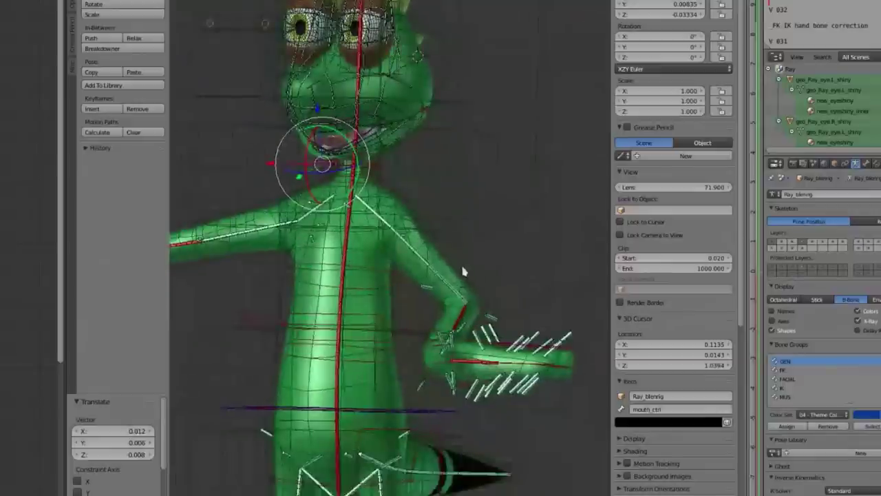
# Select a bone in Ray's bent left arm and move the left hand IK control outward to stretch the arm straight.
pyautogui.scroll(-2, 463, 272)
pyautogui.rightClick(434, 295)
pyautogui.scroll(3, 433, 303)
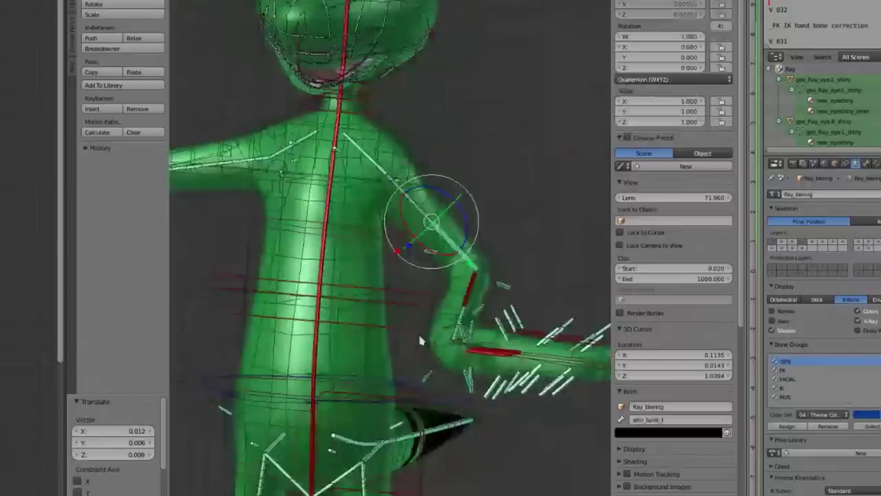
pyautogui.moveTo(467, 347); pyautogui.dragTo(550, 202, button='right')
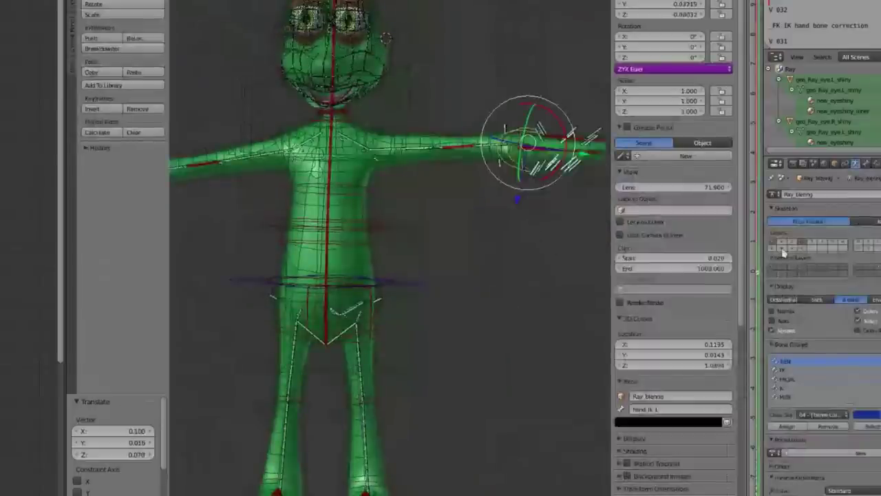
# Show the toon control bones as well and move the elbow_toon_L control to bend the stretched left arm.
pyautogui.keyDown('shift'); pyautogui.click(782, 249); pyautogui.keyUp('shift')
pyautogui.rightClick(498, 146)
pyautogui.moveTo(497, 141); pyautogui.dragTo(534, 62, button='right')
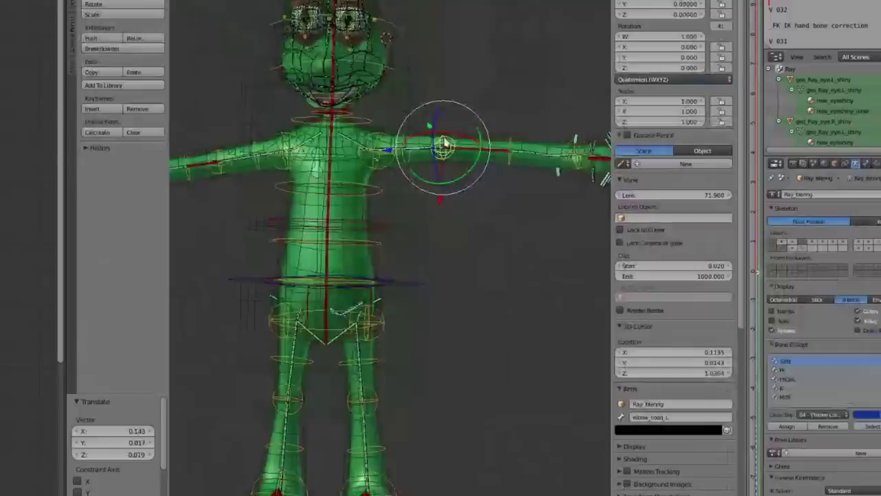
pyautogui.scroll(-2, 467, 164)
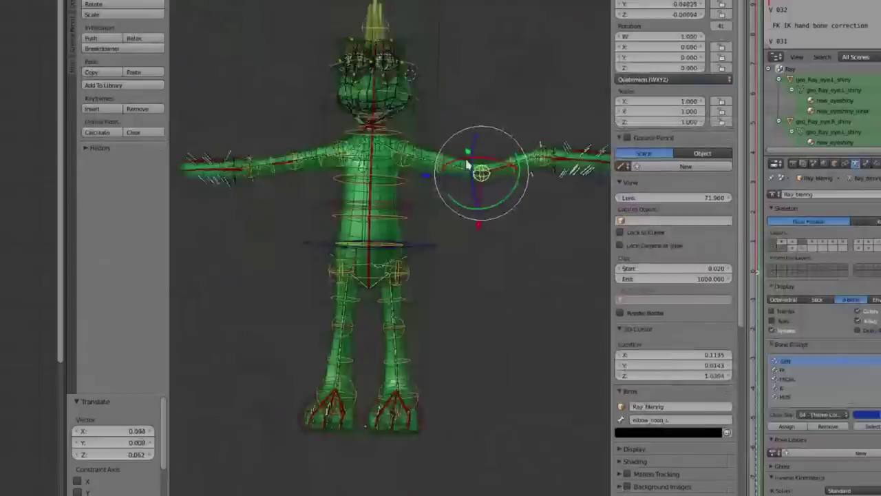
# Move the upper spine toon control up about 0.2 along Z to stretch Ray's neck.
pyautogui.scroll(-1, 390, 143)
pyautogui.rightClick(401, 140)
pyautogui.scroll(-1, 402, 141)
pyautogui.rightClick(404, 89)
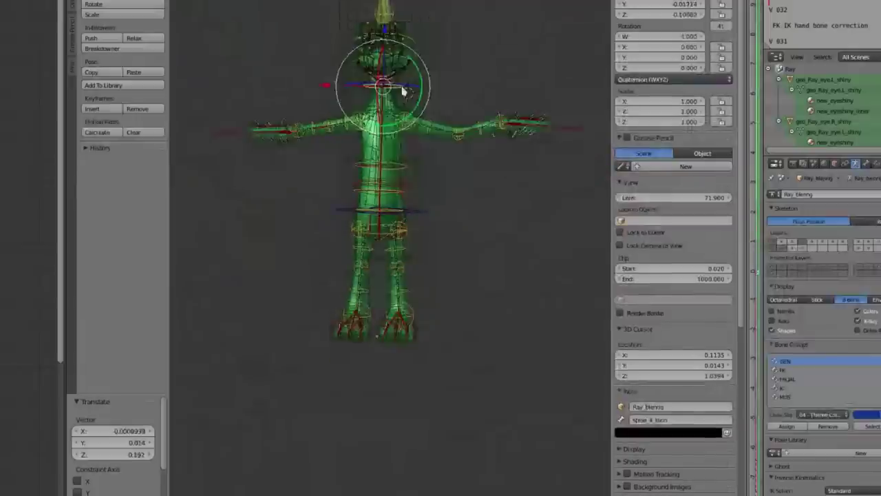
pyautogui.scroll(2, 425, 213)
pyautogui.moveTo(425, 212); pyautogui.dragTo(415, 184, button='middle')
# Raise the left elbow toon control and lower the arm_toon_L control about 0.07 along Z to curve the arm.
pyautogui.rightClick(415, 184)
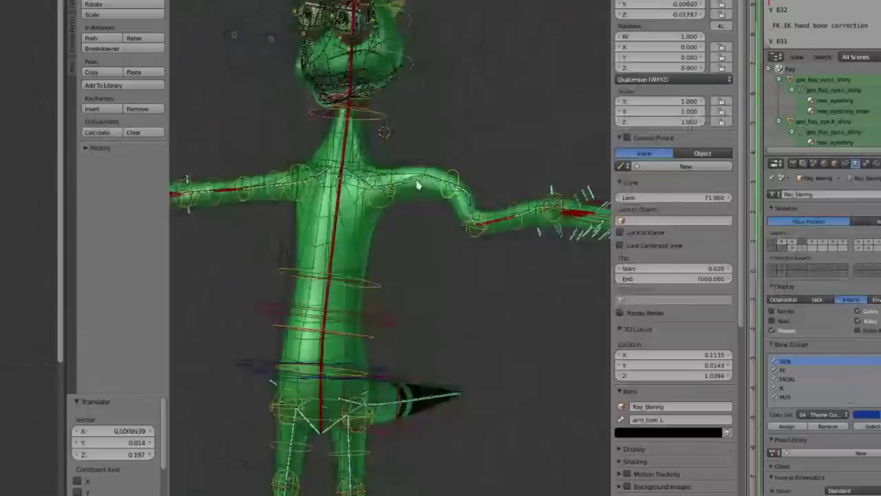
pyautogui.moveTo(454, 227); pyautogui.dragTo(466, 173, button='right')
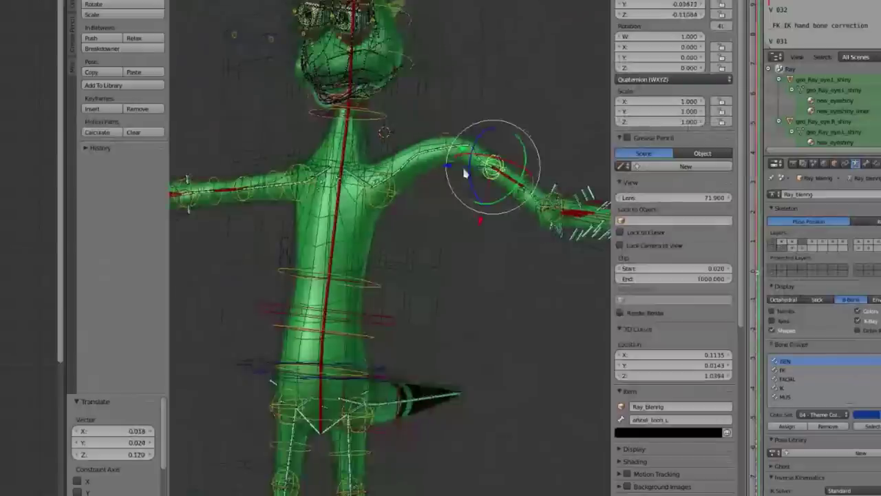
pyautogui.moveTo(445, 143); pyautogui.dragTo(444, 174, button='right')
pyautogui.scroll(-2, 446, 174)
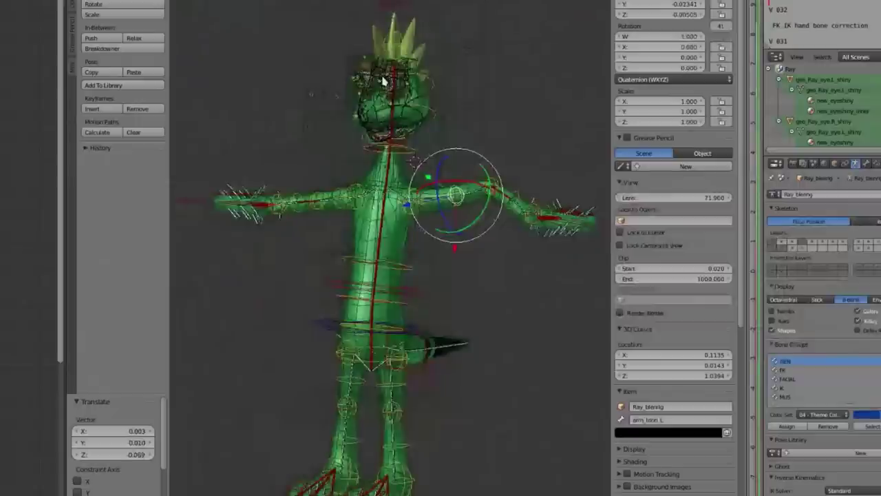
# Inspect the rig bones on Ray's face, body and left hand, selecting the fing_ind_fix_low_2_L bone.
pyautogui.keyDown('shift'); pyautogui.moveTo(384, 81); pyautogui.dragTo(389, 179, button='middle'); pyautogui.keyUp('shift')
pyautogui.scroll(5, 389, 180)
pyautogui.scroll(-5, 389, 179)
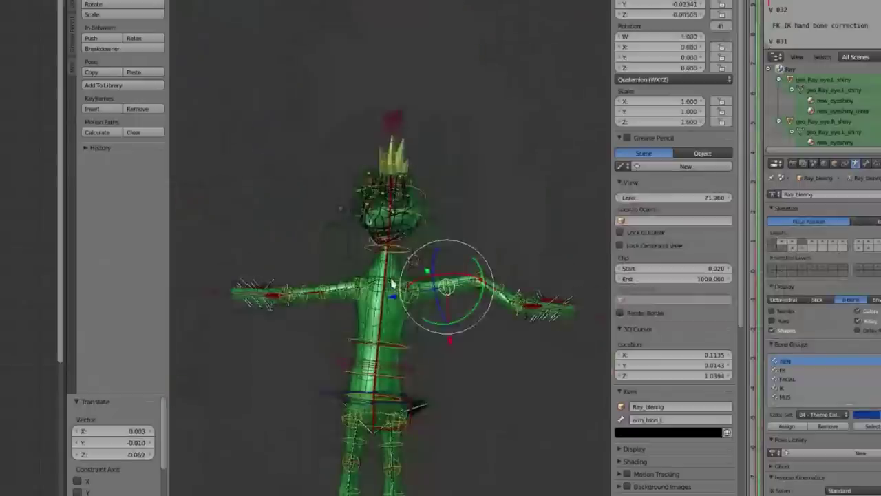
pyautogui.scroll(5, 391, 281)
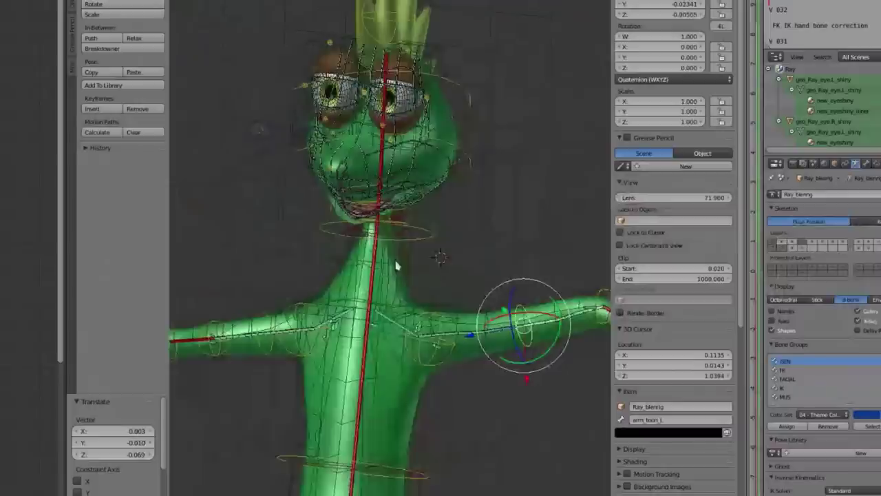
pyautogui.scroll(-5, 397, 265)
pyautogui.moveTo(361, 181); pyautogui.dragTo(498, 267, button='middle')
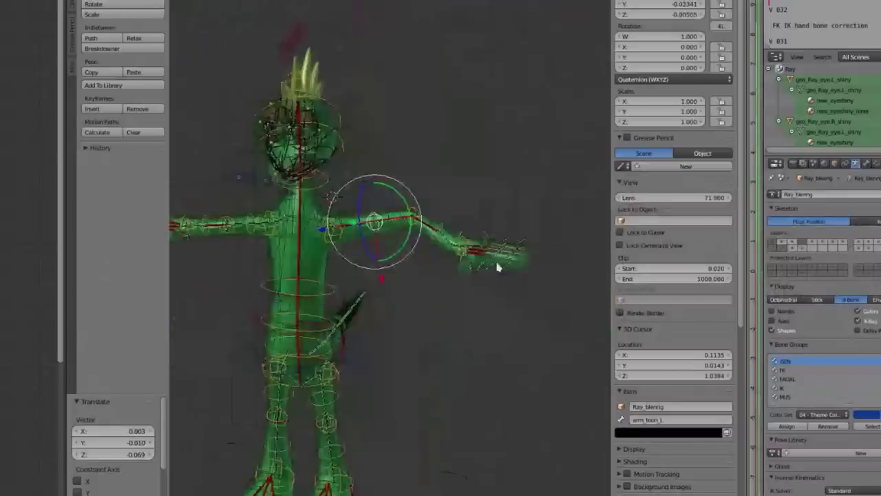
pyautogui.scroll(5, 498, 268)
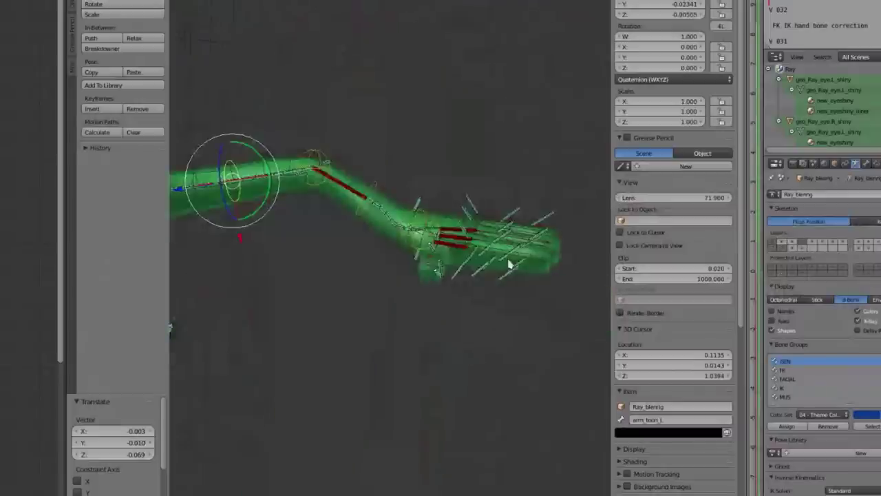
pyautogui.scroll(3, 463, 241)
pyautogui.rightClick(501, 266)
pyautogui.scroll(-6, 501, 266)
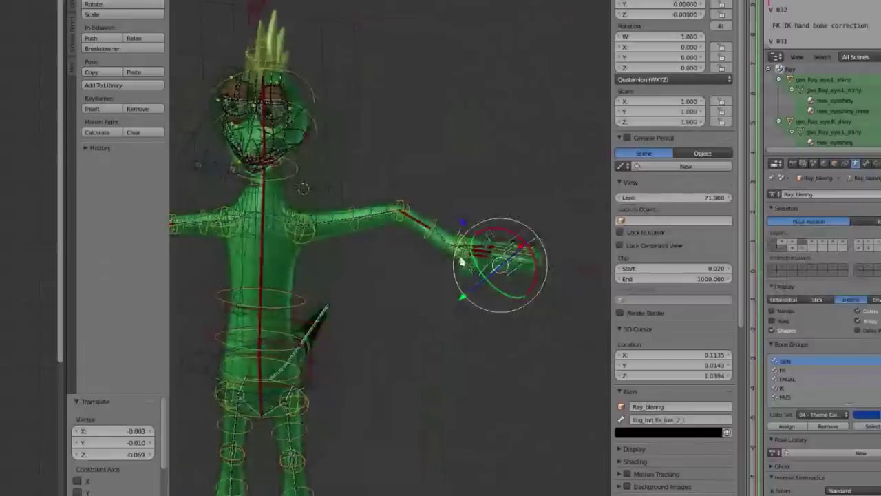
# Deselect the rig's bones and switch Ray's body mesh to Weight Paint mode with the face in close view.
pyautogui.scroll(5, 261, 150)
pyautogui.keyDown('shift'); pyautogui.moveTo(261, 150); pyautogui.dragTo(367, 242, button='middle'); pyautogui.keyUp('shift')
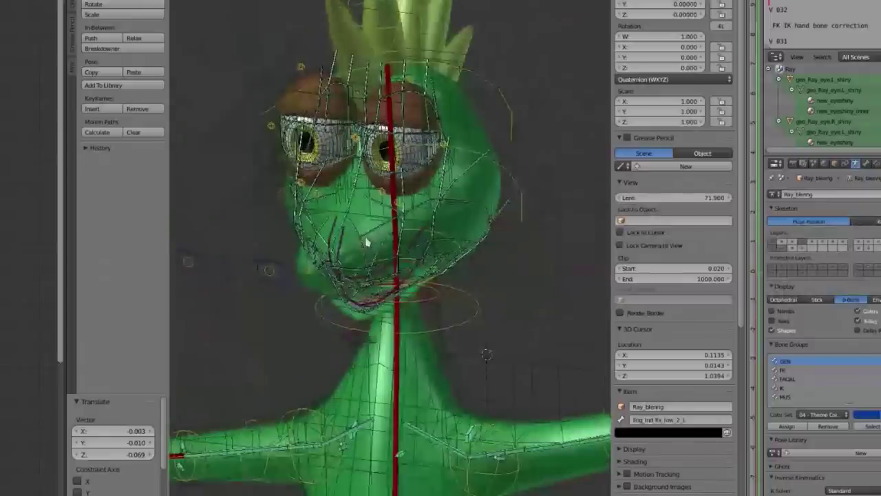
pyautogui.press('a')
pyautogui.scroll(-5, 367, 242)
pyautogui.scroll(8, 365, 158)
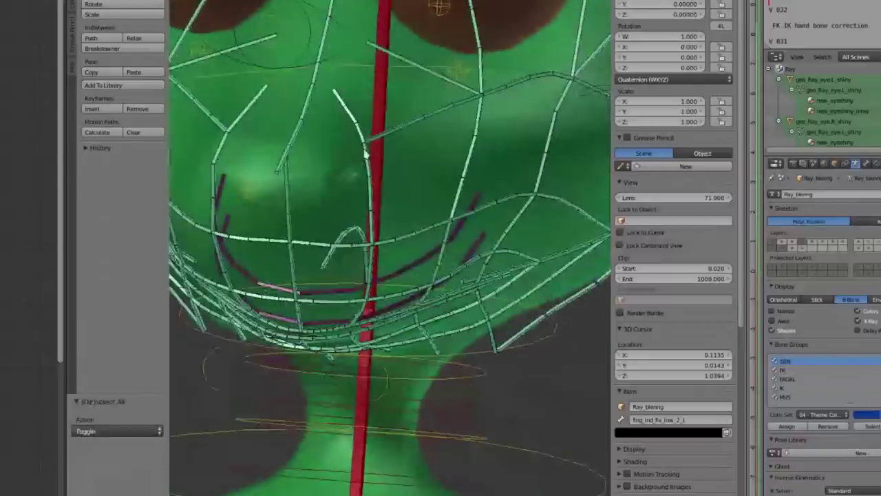
pyautogui.rightClick(251, 186)
pyautogui.hotkey('ctrl', 'Tab')
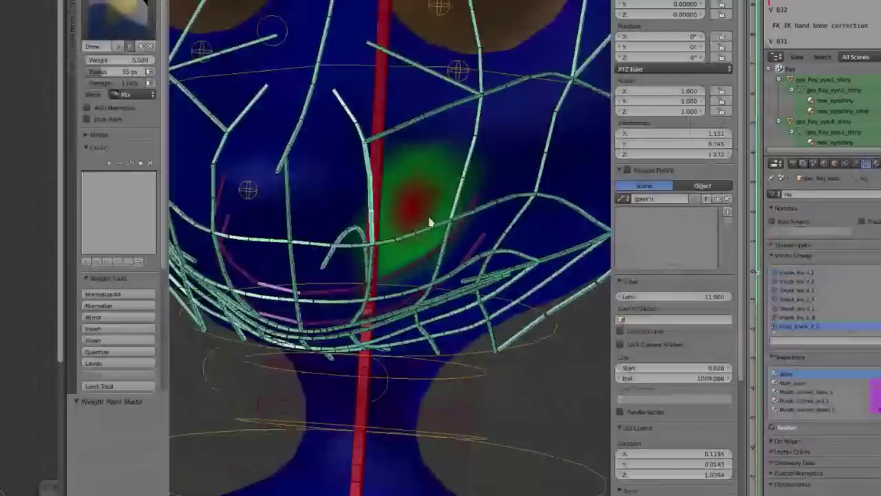
# Examine the weight influence of the facial bones around Ray's mouth, including the lip_up3_2_L bone.
pyautogui.scroll(-3, 429, 222)
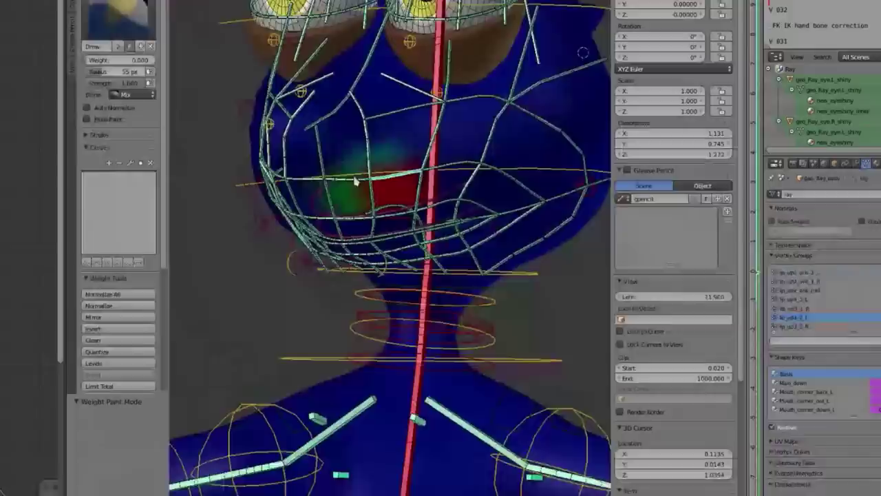
pyautogui.scroll(3, 346, 200)
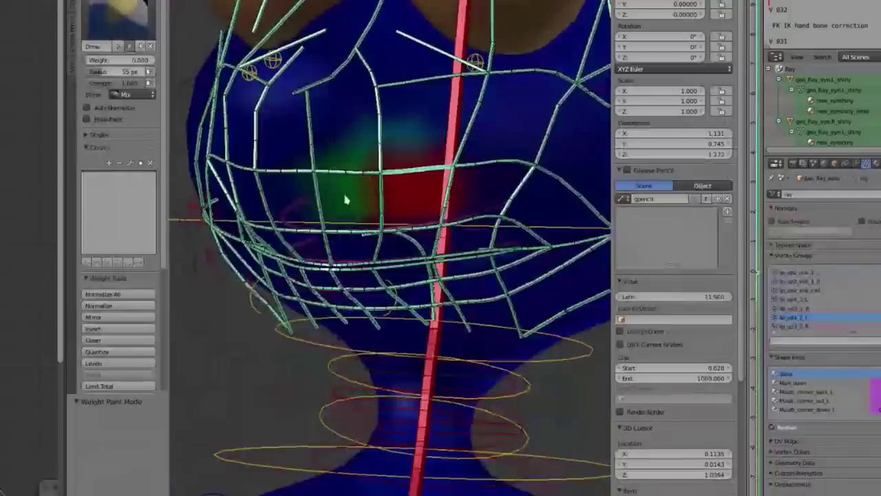
pyautogui.scroll(-1, 345, 233)
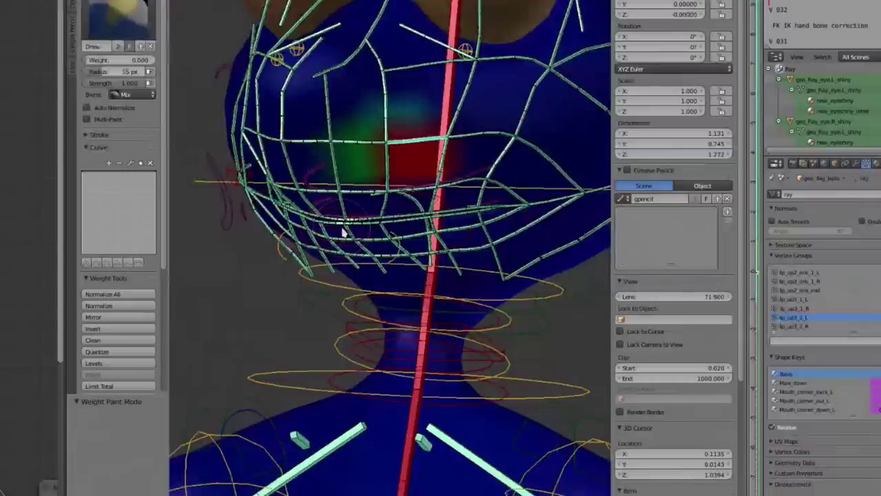
pyautogui.scroll(-4, 395, 257)
pyautogui.scroll(3, 406, 328)
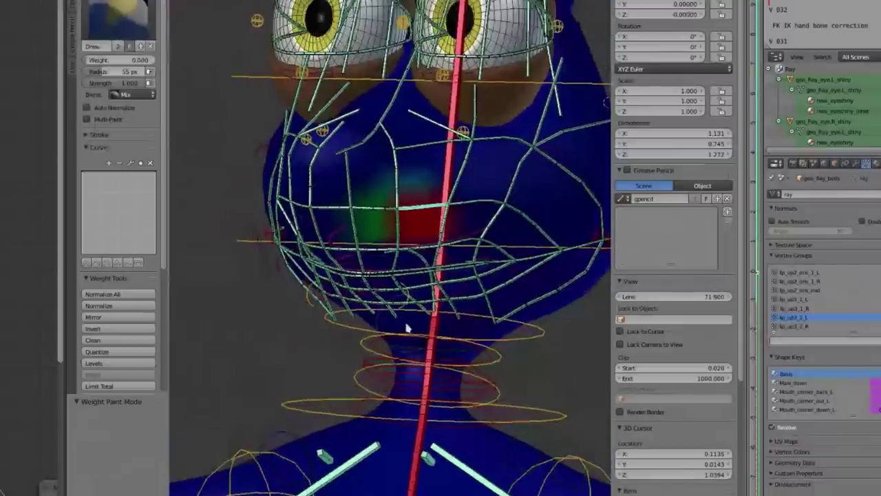
pyautogui.scroll(-1, 406, 328)
pyautogui.scroll(2, 407, 235)
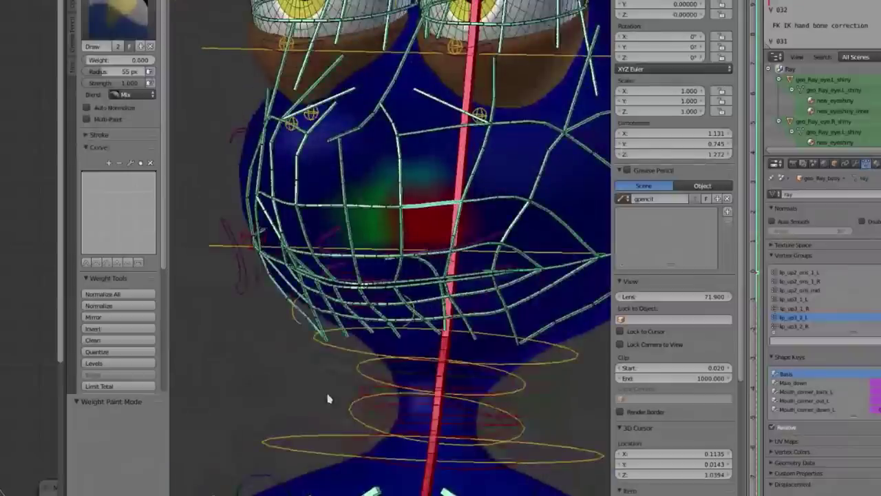
pyautogui.moveTo(305, 383); pyautogui.dragTo(318, 409, button='middle')
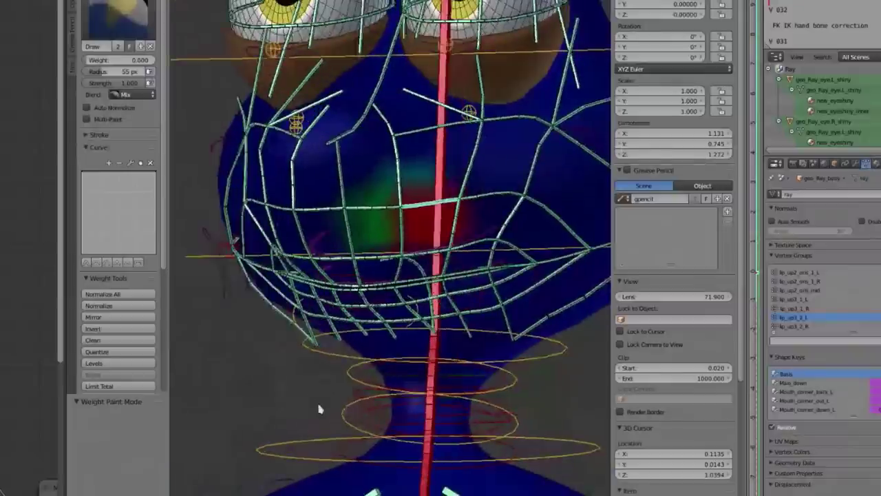
pyautogui.moveTo(390, 240); pyautogui.dragTo(374, 186, button='middle')
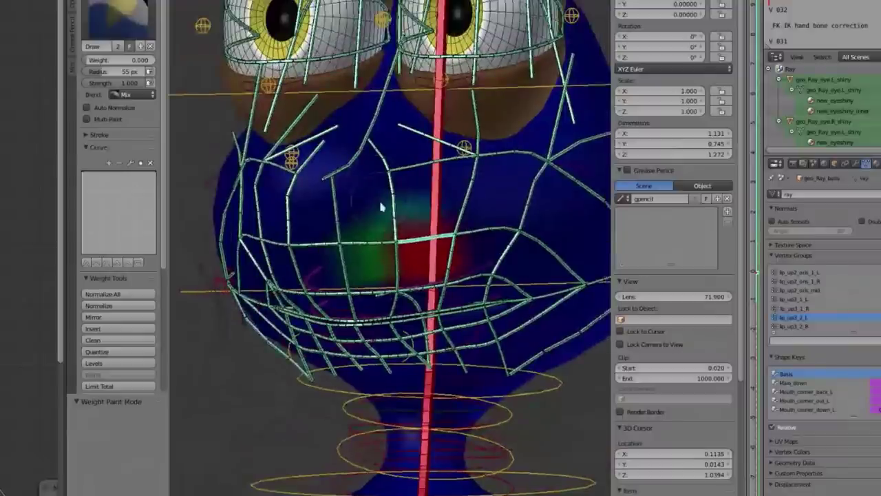
pyautogui.scroll(-5, 381, 207)
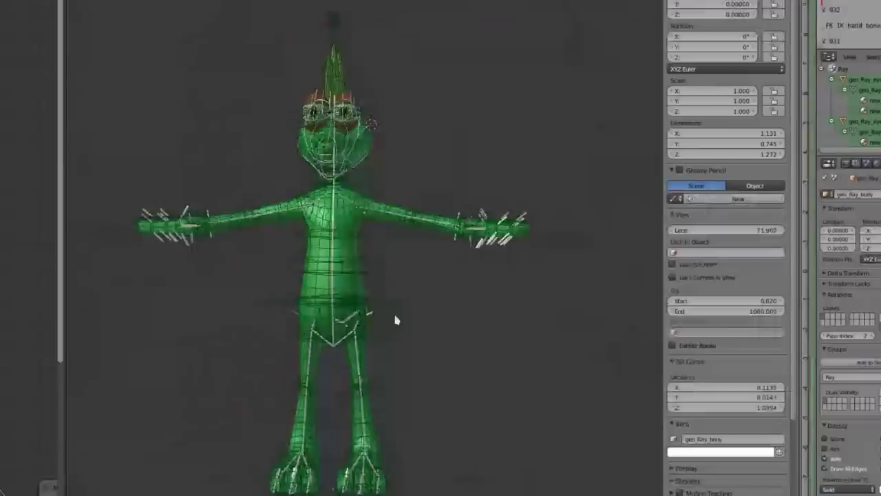
# Select Ray's rig and try moving the arm_fix_L bone beside the bent left elbow to reshape its inner side.
pyautogui.rightClick(403, 303)
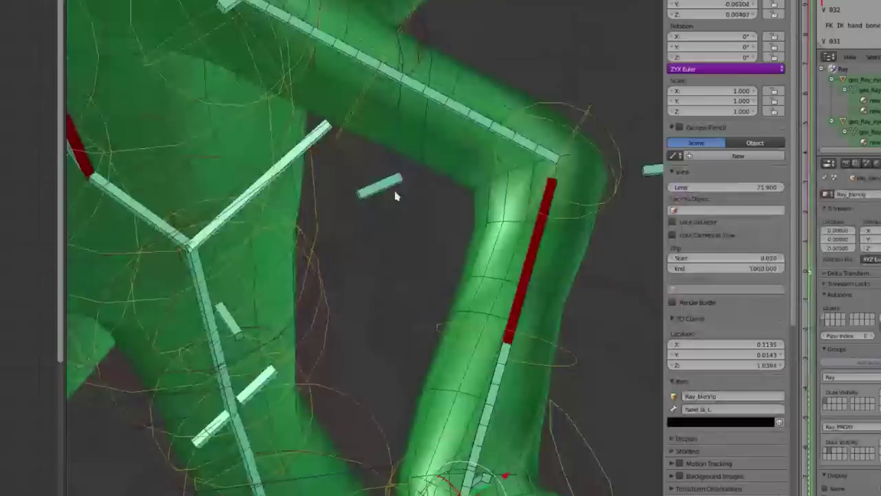
pyautogui.rightClick(394, 187)
pyautogui.press('g')
pyautogui.rightClick(372, 237)
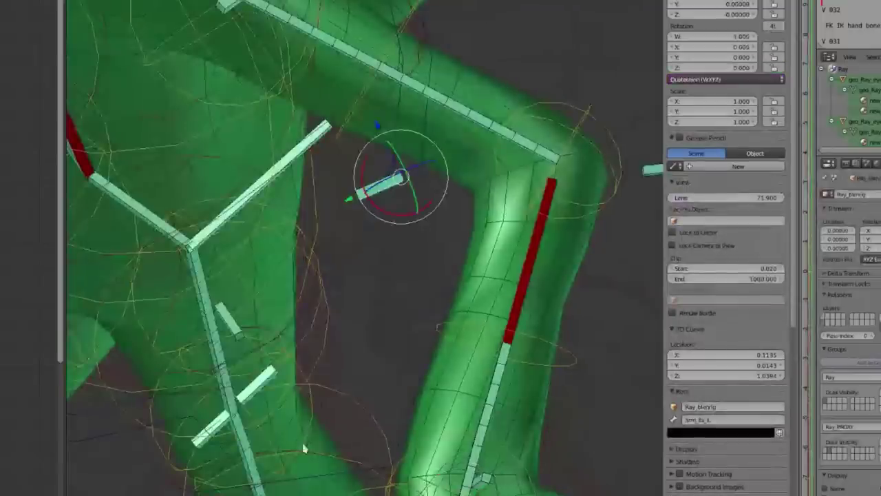
pyautogui.press('g')
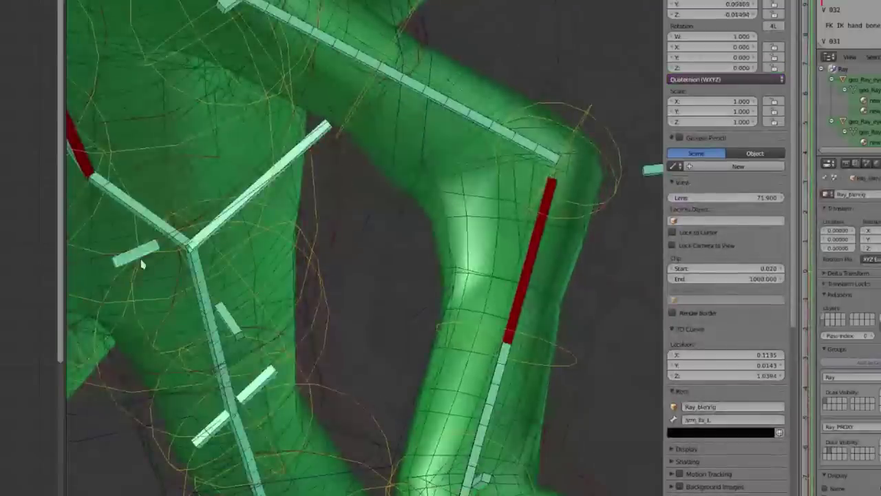
pyautogui.rightClick(413, 280)
# Examine how the RAY_BODY_MESH cage surrounds the character mesh at the hips and legs.
pyautogui.keyDown('ctrl'); pyautogui.moveTo(439, 276); pyautogui.dragTo(478, 383, button='middle'); pyautogui.keyUp('ctrl')
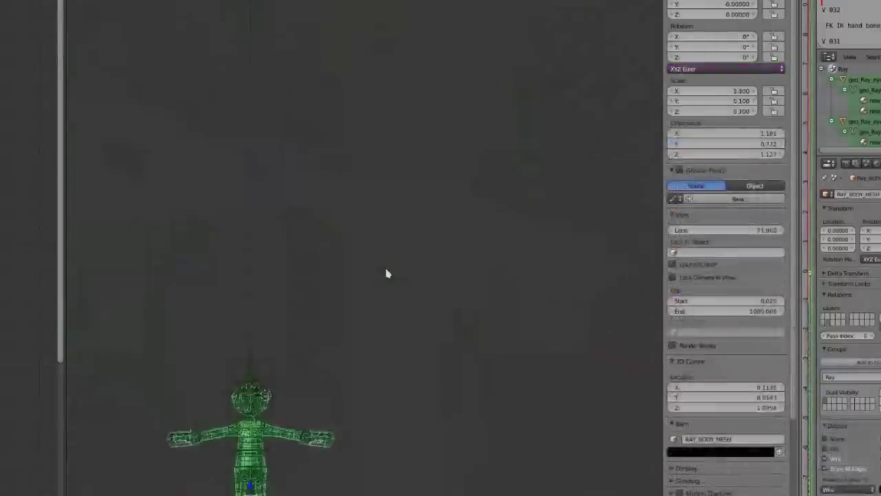
pyautogui.press('KP_Decimal')
pyautogui.scroll(5, 391, 284)
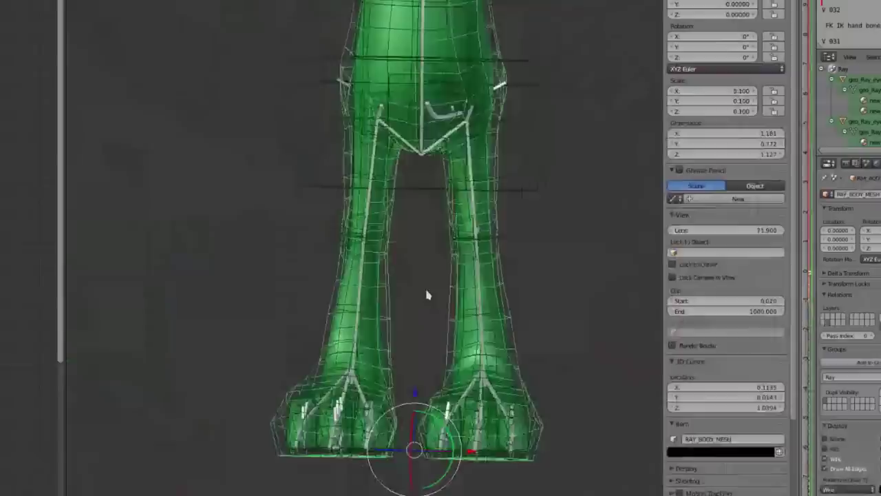
pyautogui.scroll(-3, 305, 219)
pyautogui.moveTo(427, 295); pyautogui.dragTo(301, 239, button='middle')
pyautogui.scroll(2, 340, 240)
pyautogui.scroll(3, 374, 236)
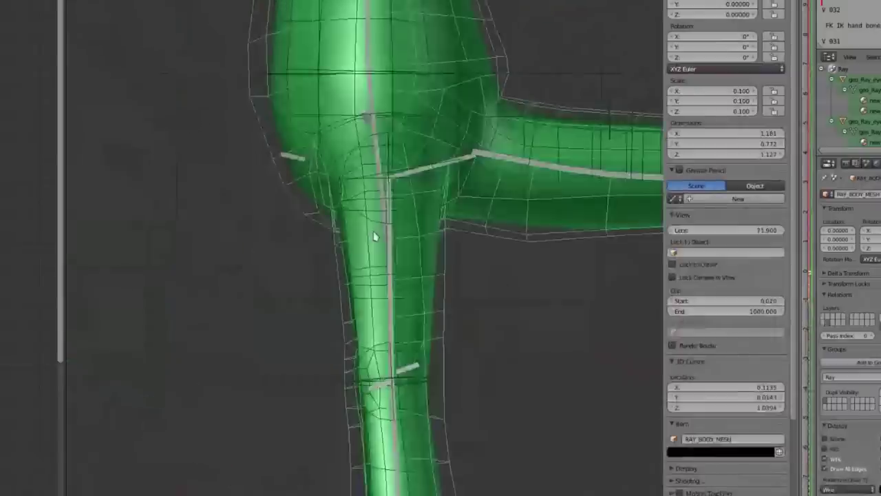
pyautogui.scroll(2, 374, 236)
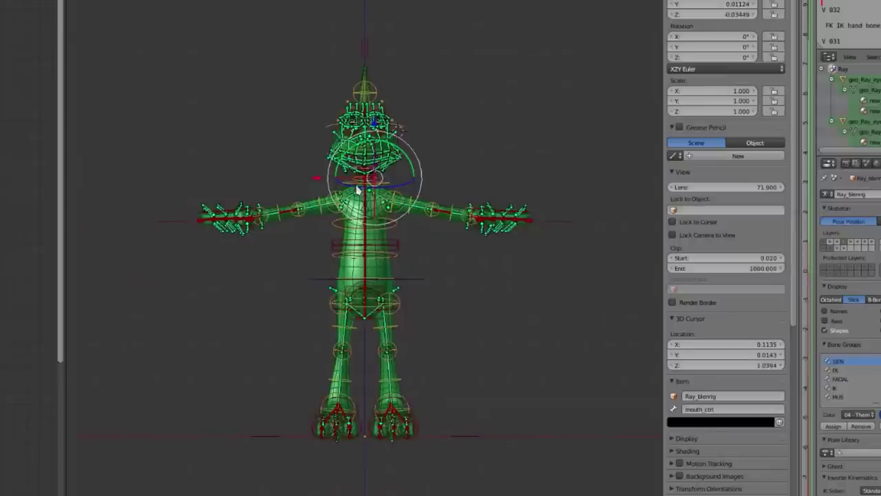
# Look through the BlenRig controls for Ray's rig, expanding and collapsing the Hinge options.
pyautogui.moveTo(324, 348); pyautogui.dragTo(474, 220, button='middle')
pyautogui.scroll(3, 475, 220)
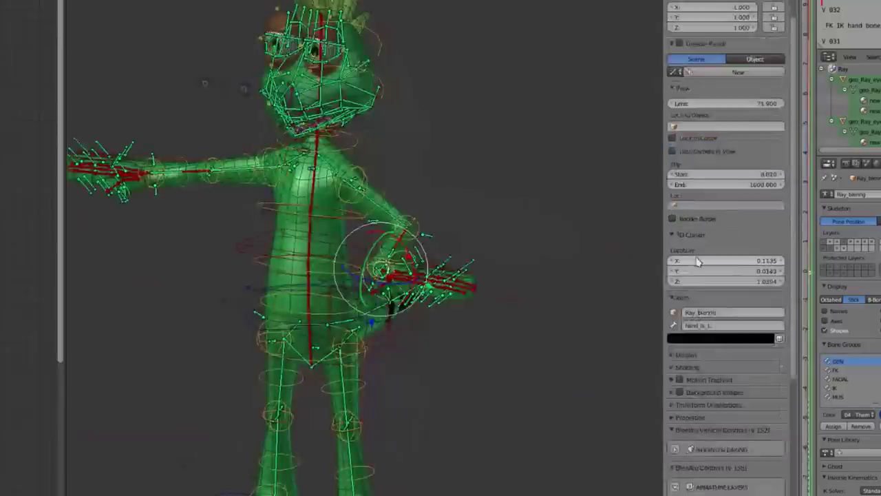
pyautogui.scroll(-7, 696, 259)
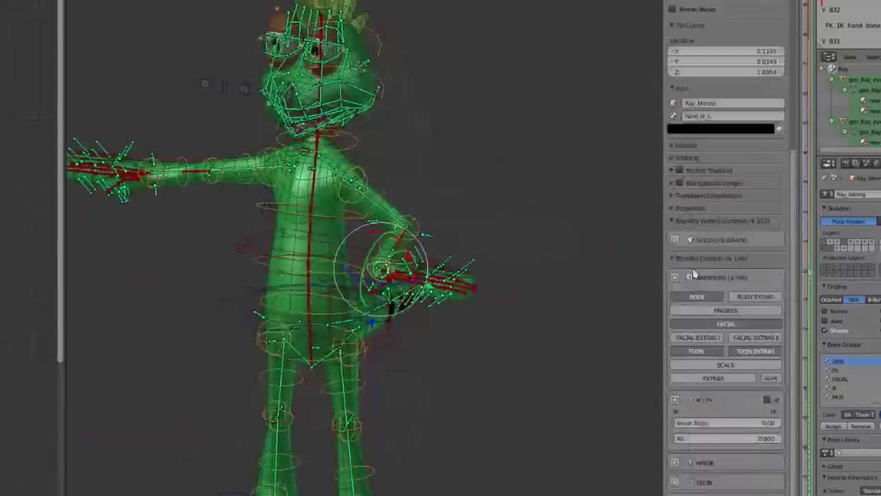
pyautogui.scroll(-3, 718, 313)
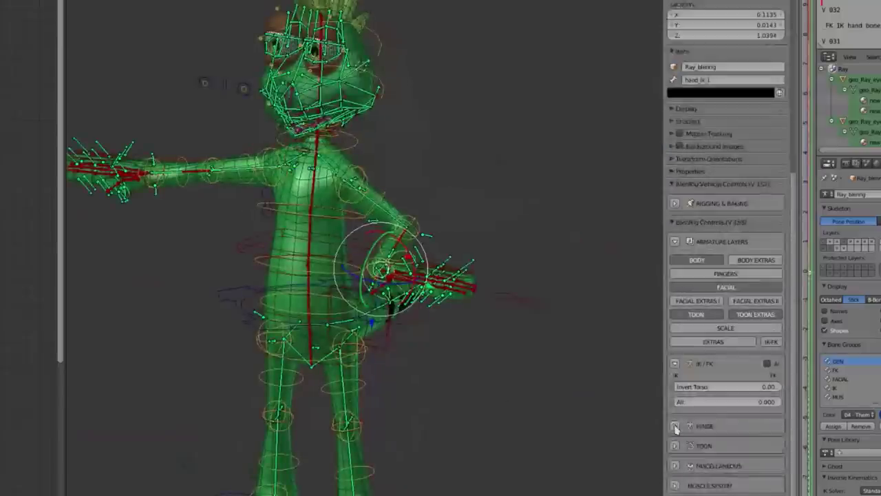
pyautogui.scroll(-1, 678, 421)
pyautogui.click(676, 415)
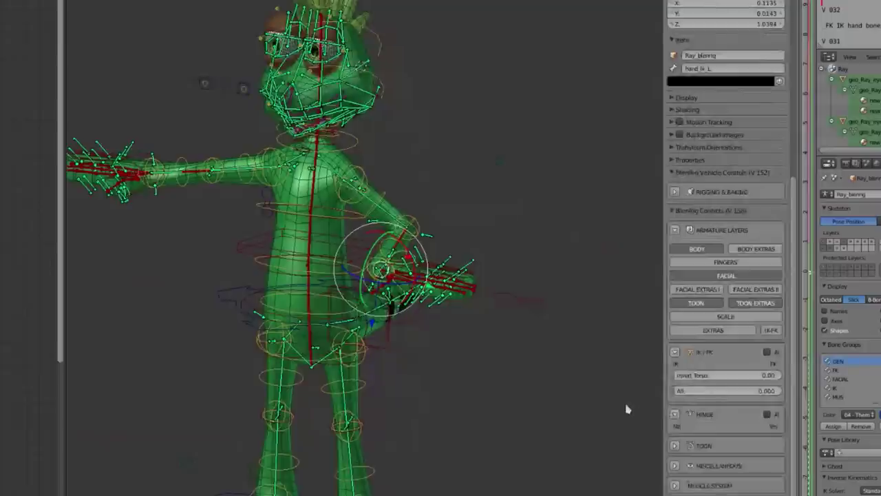
pyautogui.click(675, 415)
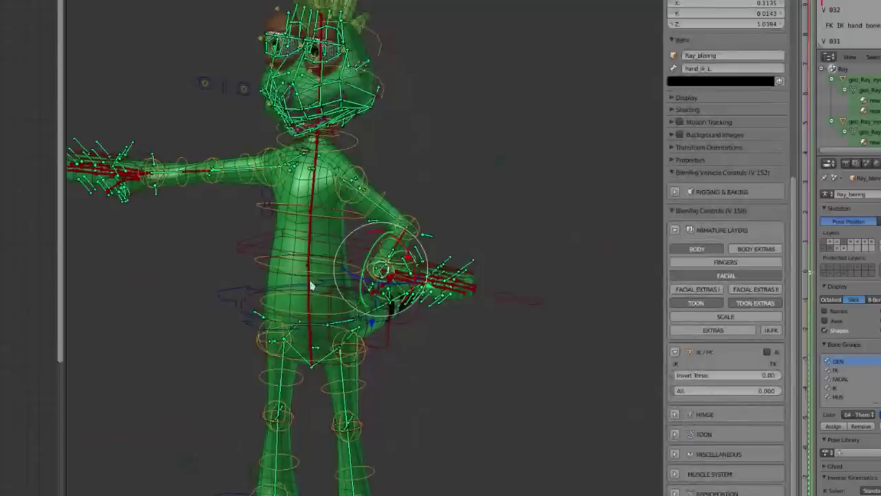
pyautogui.scroll(4, 337, 275)
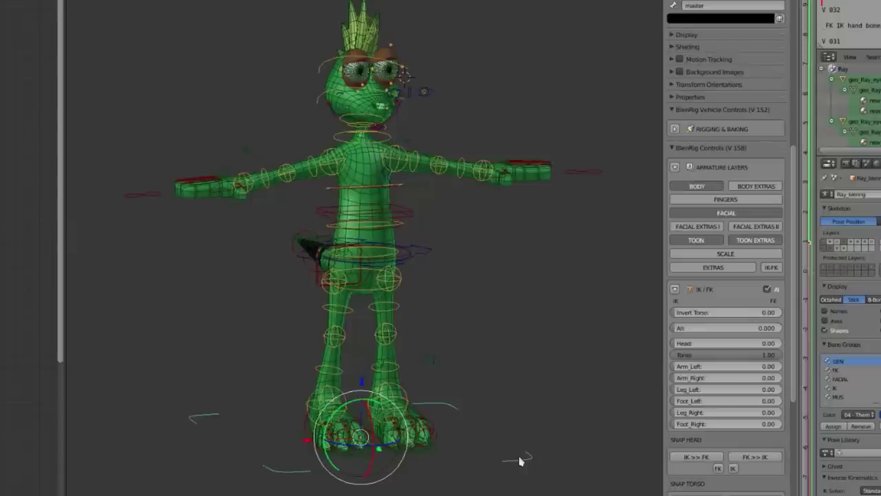
pyautogui.press('KP_1')
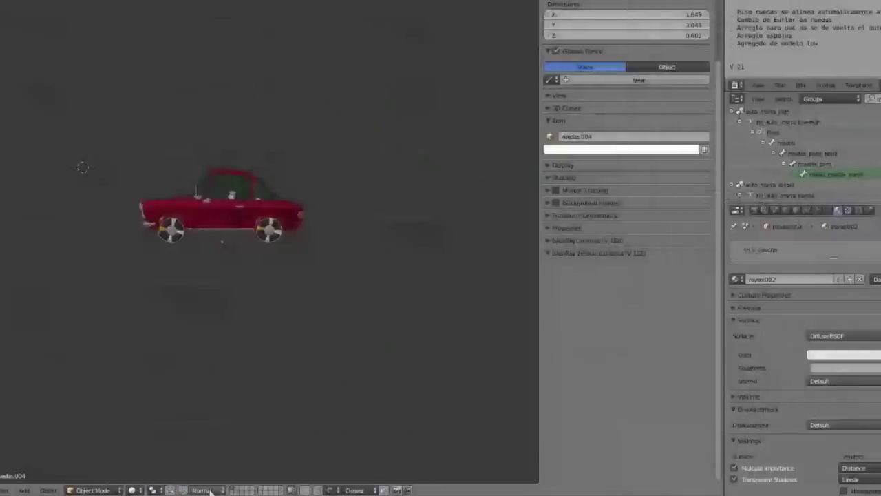
# Try moving the car rig's chassis_master_ctrl bone to displace the car.
pyautogui.scroll(4, 145, 248)
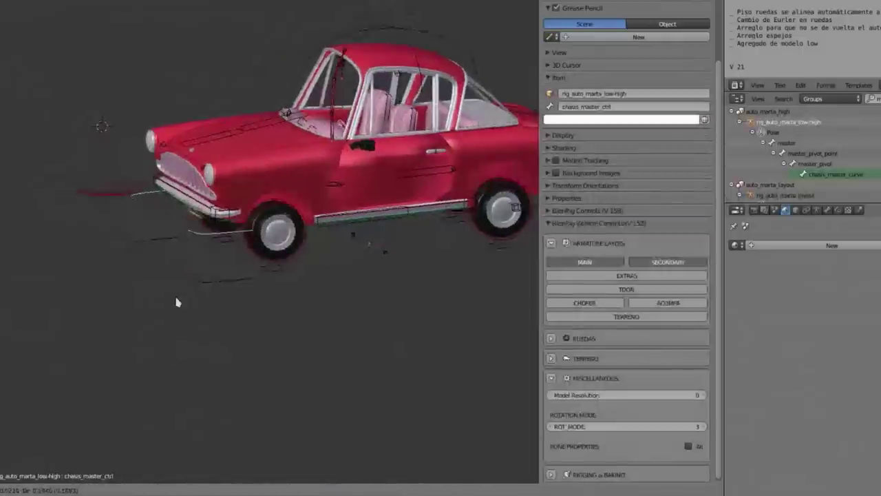
pyautogui.rightClick(153, 296)
pyautogui.moveTo(153, 296); pyautogui.dragTo(241, 317, button='middle')
pyautogui.press('g')
pyautogui.rightClick(233, 326)
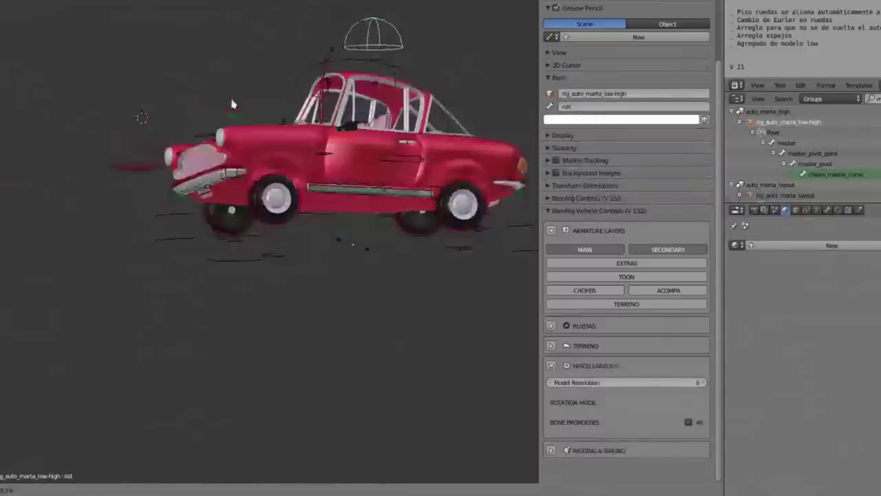
# Try rotating the roll control above the car's roof to tilt the car sideways.
pyautogui.press('r')
pyautogui.rightClick(258, 131)
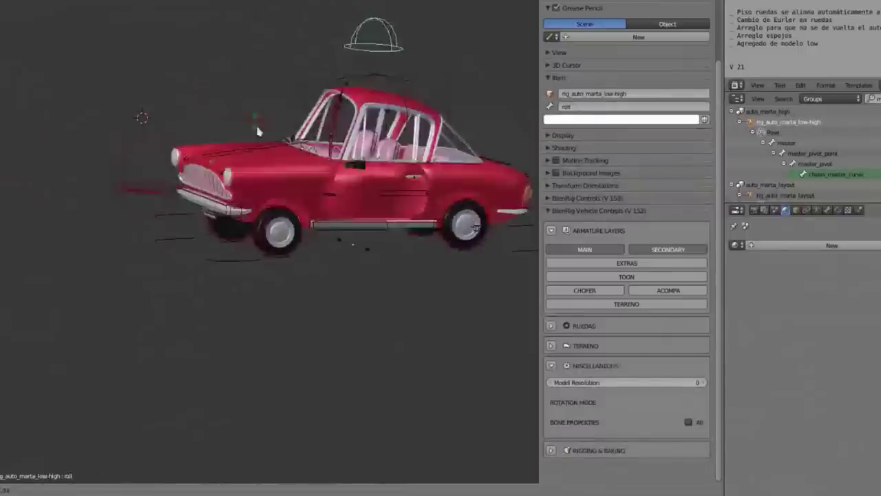
pyautogui.rightClick(256, 131)
# Rotate the puerta_ctrl_L control to swing the car's left door open.
pyautogui.rightClick(330, 205)
pyautogui.moveTo(331, 207); pyautogui.dragTo(287, 222, button='middle')
pyautogui.press('r')
pyautogui.click(307, 241)
pyautogui.scroll(2, 295, 240)
pyautogui.moveTo(109, 82); pyautogui.dragTo(97, 72, button='middle')
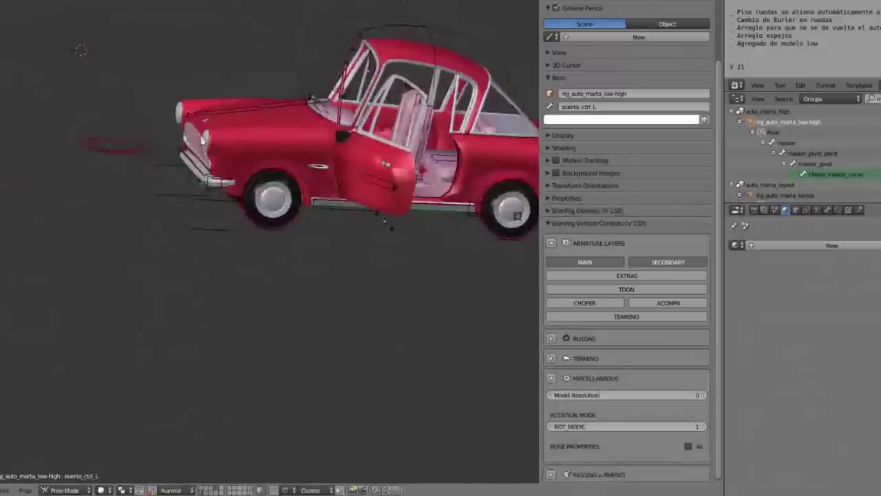
# Select the car rig's master bone, show the armature data properties, and select the chasis_master_ctrl bone.
pyautogui.rightClick(205, 201)
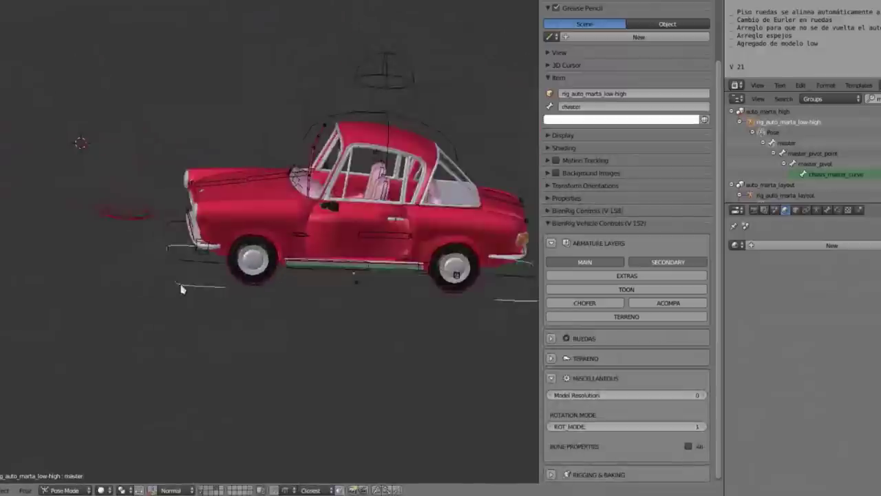
pyautogui.moveTo(181, 289); pyautogui.dragTo(188, 293, button='middle')
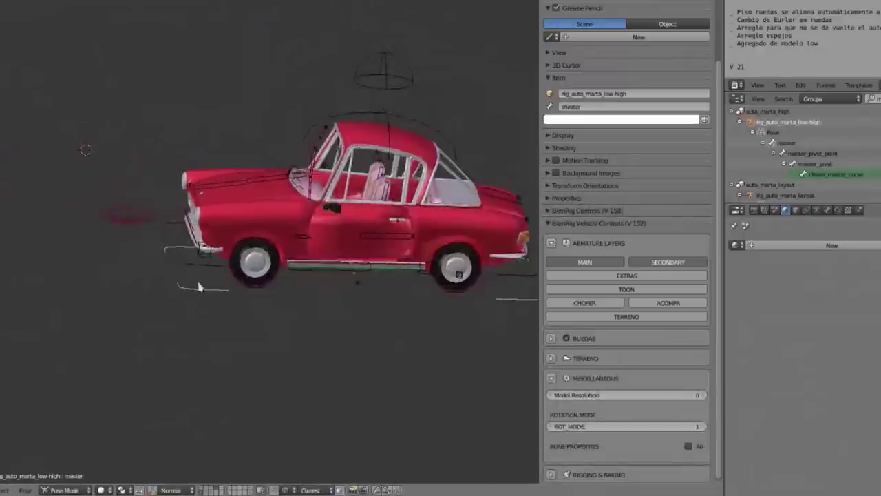
pyautogui.click(816, 210)
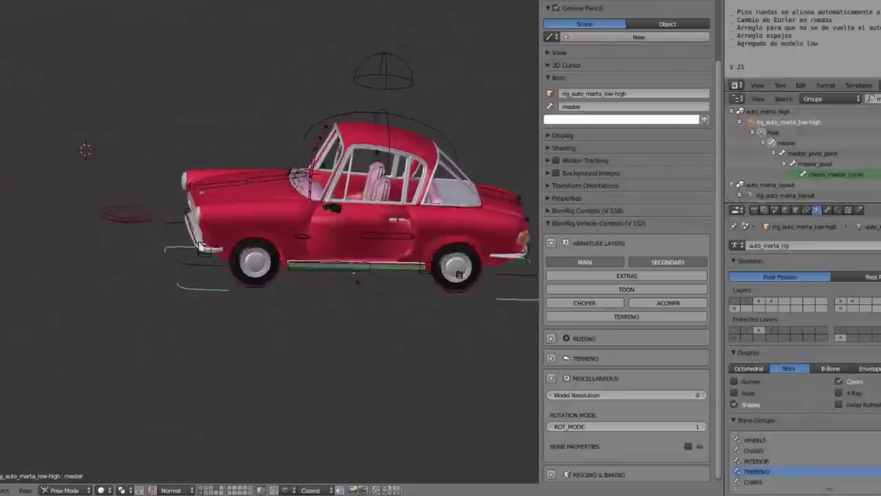
pyautogui.scroll(1, 216, 319)
pyautogui.keyDown('shift'); pyautogui.moveTo(250, 311); pyautogui.dragTo(164, 305, button='middle'); pyautogui.keyUp('shift')
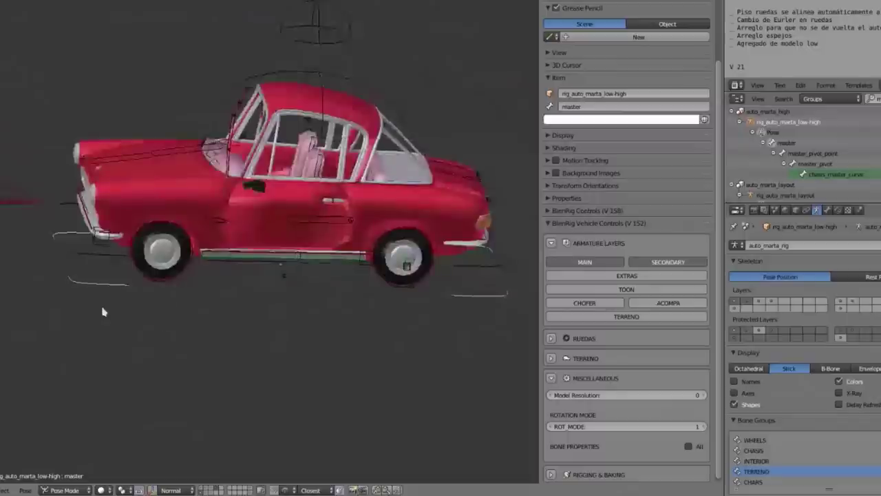
pyautogui.rightClick(103, 264)
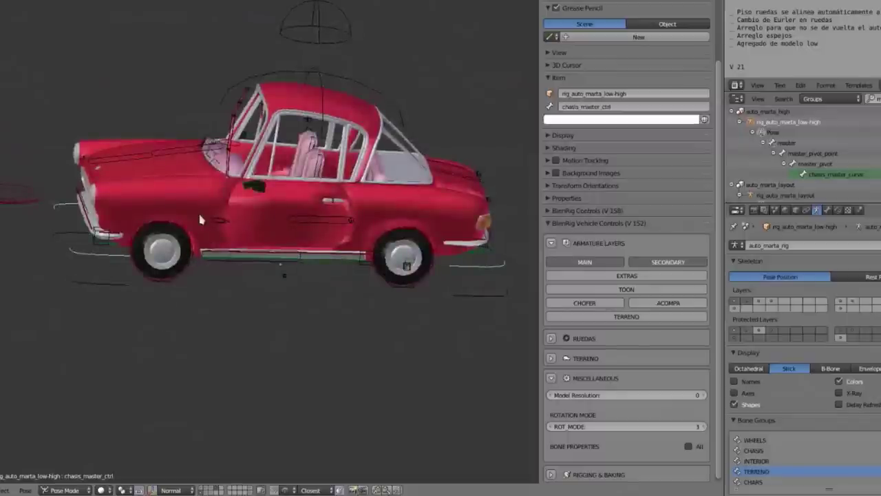
# Open the blend file with the motorcycle rig rig_moto_dora_low-high from the props folder.
pyautogui.press('F4')
pyautogui.hotkey('ctrl', 'o')
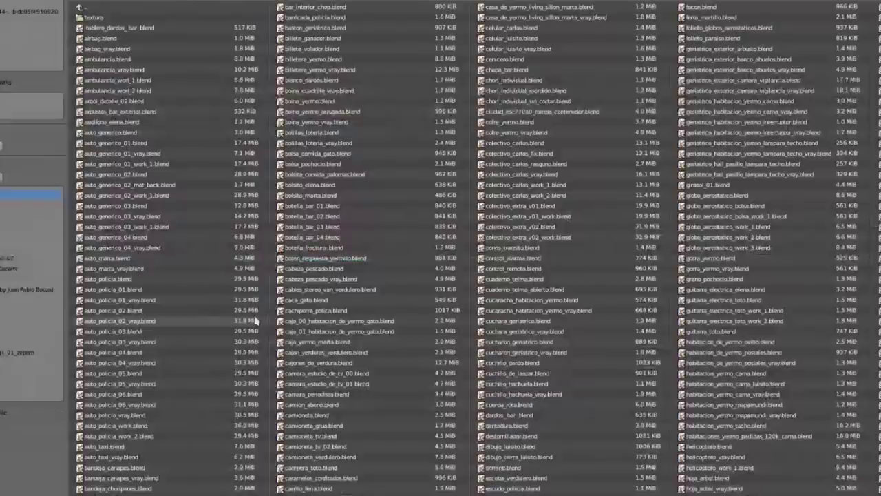
pyautogui.scroll(-2, 255, 320)
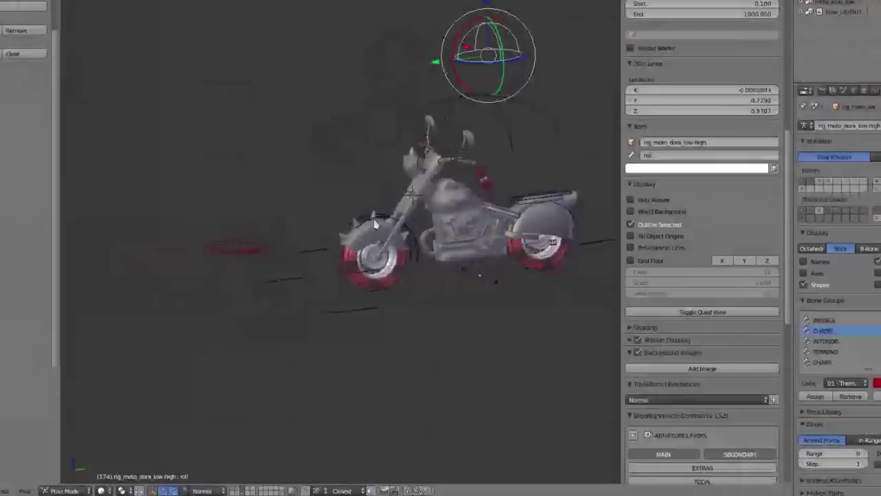
# Try moving the motorcycle rig's chasis bone to shift the body over the wheels.
pyautogui.rightClick(506, 168)
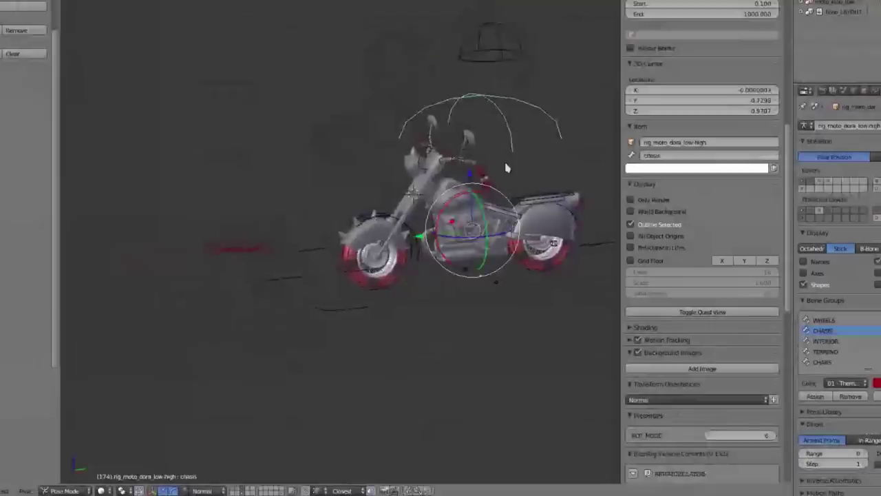
pyautogui.press('g')
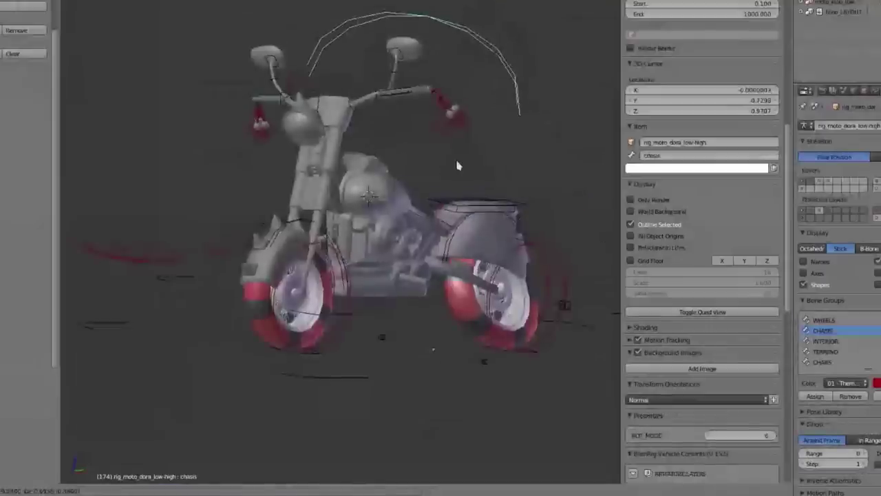
pyautogui.moveTo(458, 165)
pyautogui.mouseDown(button='middle')
pyautogui.moveTo(496, 122)
pyautogui.moveTo(470, 173)
pyautogui.mouseUp(button='middle')
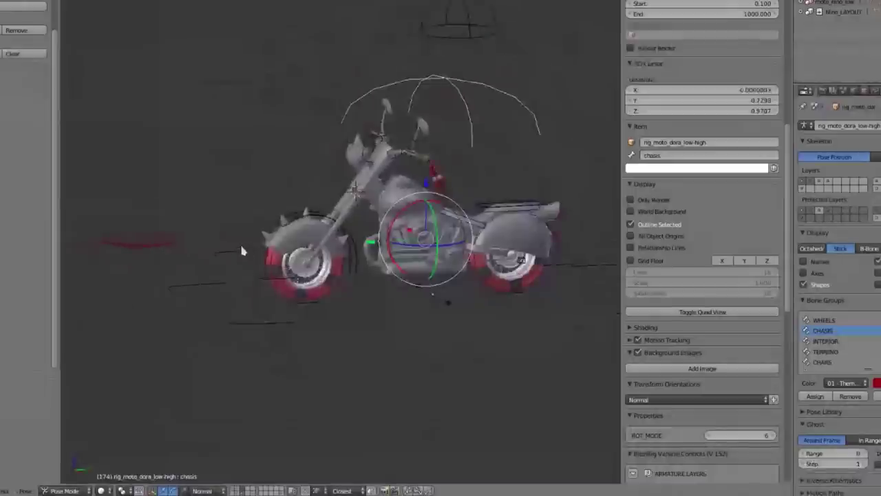
# Try moving the chasis_master_ctrl bone to displace the motorcycle's chassis.
pyautogui.moveTo(240, 243); pyautogui.dragTo(135, 262, button='right')
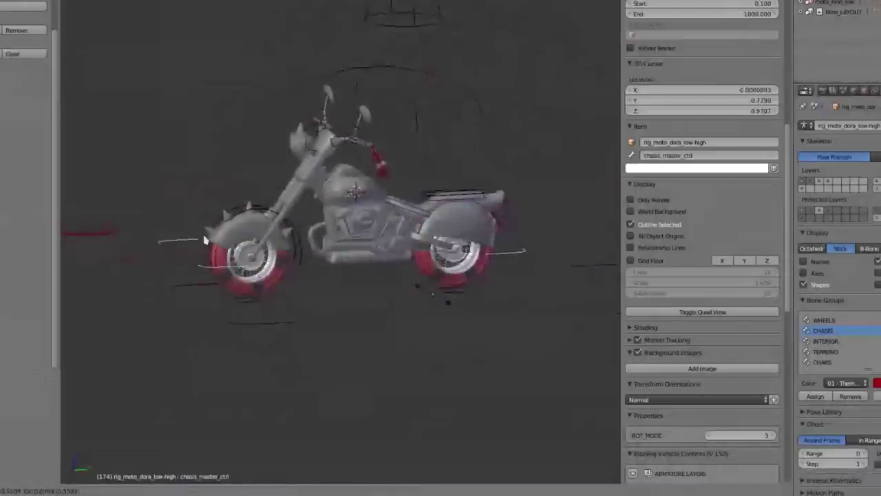
pyautogui.rightClick(205, 239)
pyautogui.moveTo(256, 207); pyautogui.dragTo(360, 161, button='middle')
pyautogui.rightClick(360, 161)
# Rotate the direccion_ctrl bone in front of the motorcycle to steer its front wheel and handlebar.
pyautogui.rightClick(180, 249)
pyautogui.press('r')
pyautogui.click(307, 326)
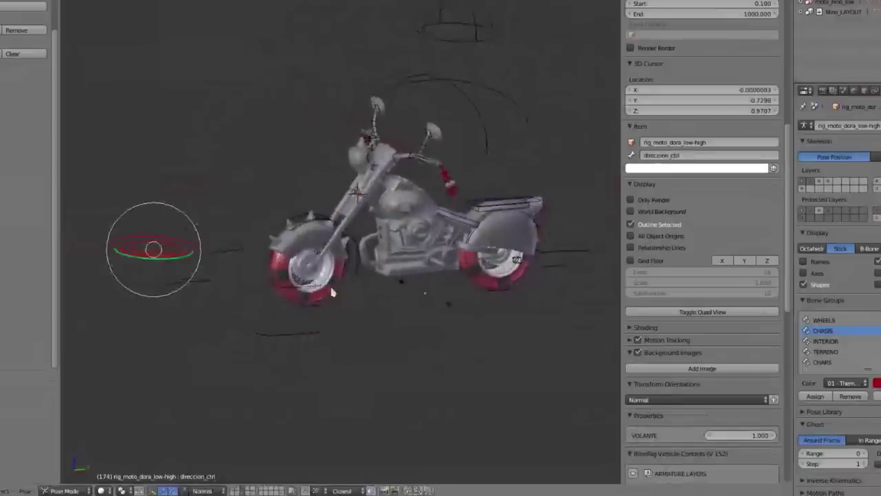
# Open zepam_remesh_102.blend and leave edit mode on the teeth and gums mesh.
pyautogui.hotkey('ctrl', 'o')
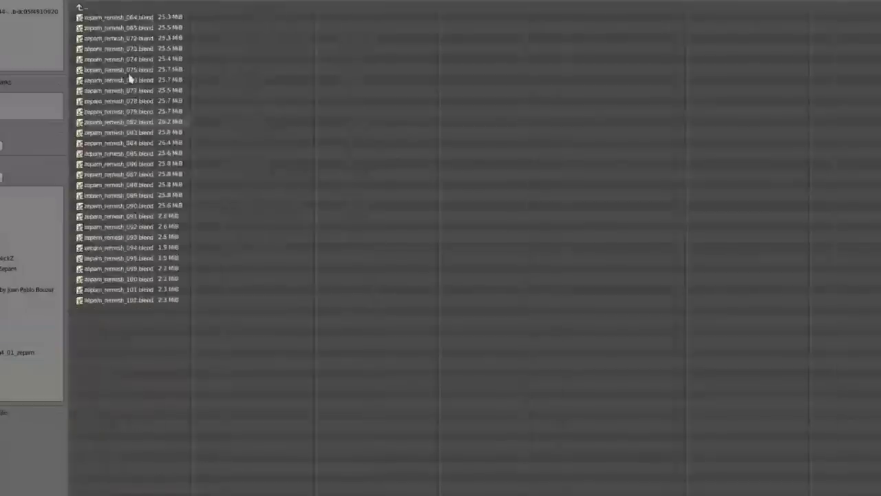
pyautogui.doubleClick(126, 299)
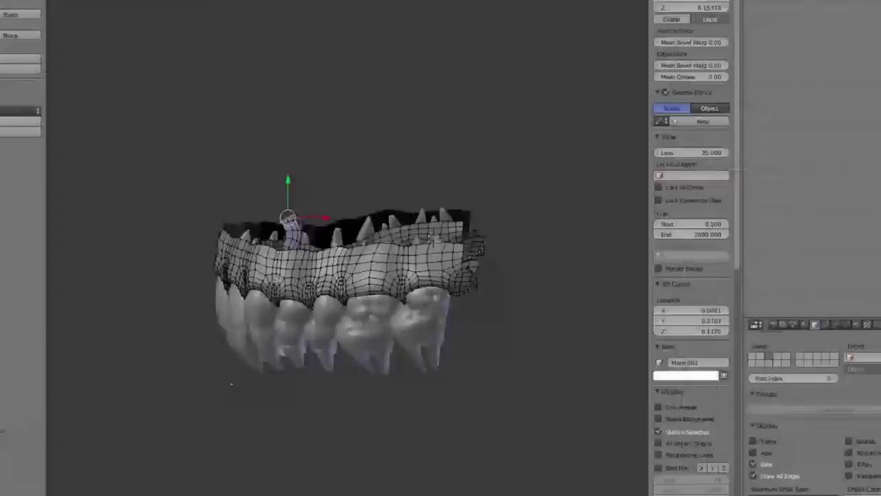
pyautogui.press('Tab')
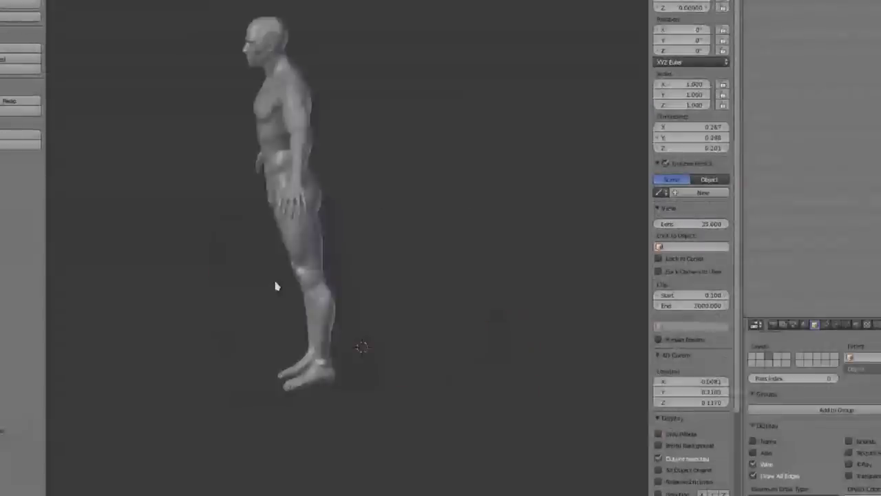
# Show the male body mesh in edit mode and examine the topology of its back, shoulders and face.
pyautogui.moveTo(276, 285); pyautogui.dragTo(308, 301, button='middle')
pyautogui.press('Tab')
pyautogui.press('KP_1')
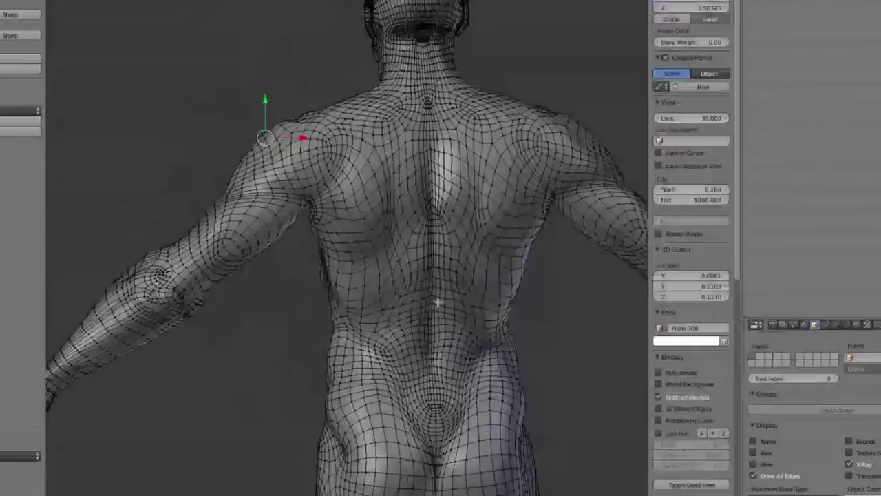
pyautogui.scroll(4, 344, 275)
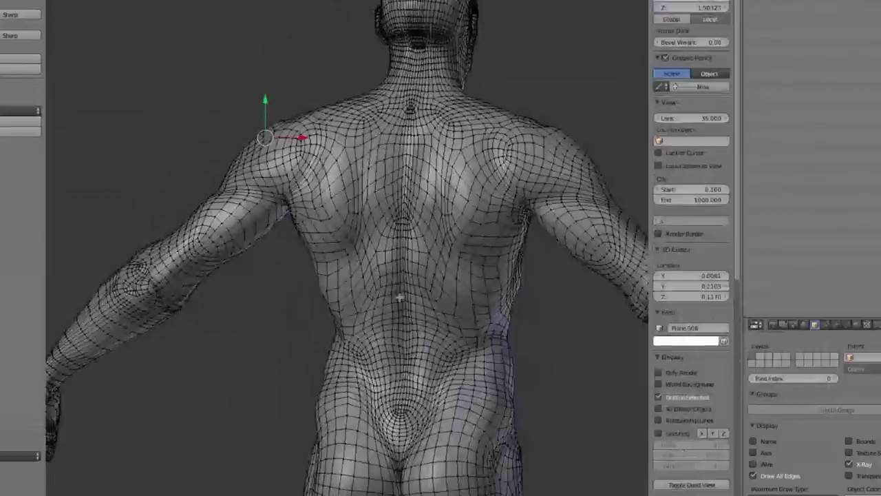
pyautogui.moveTo(400, 298); pyautogui.dragTo(348, 296, button='middle')
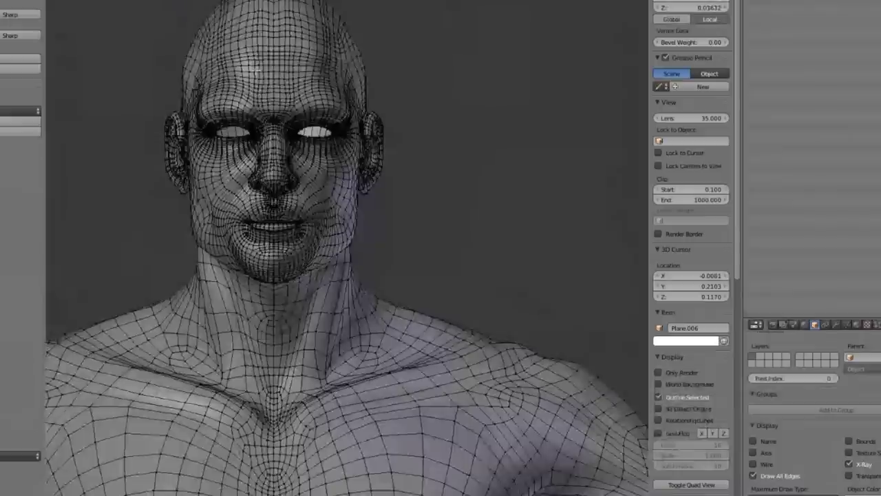
# Examine the shaded male body in object mode, from the head and torso to the full figure.
pyautogui.scroll(-5, 246, 115)
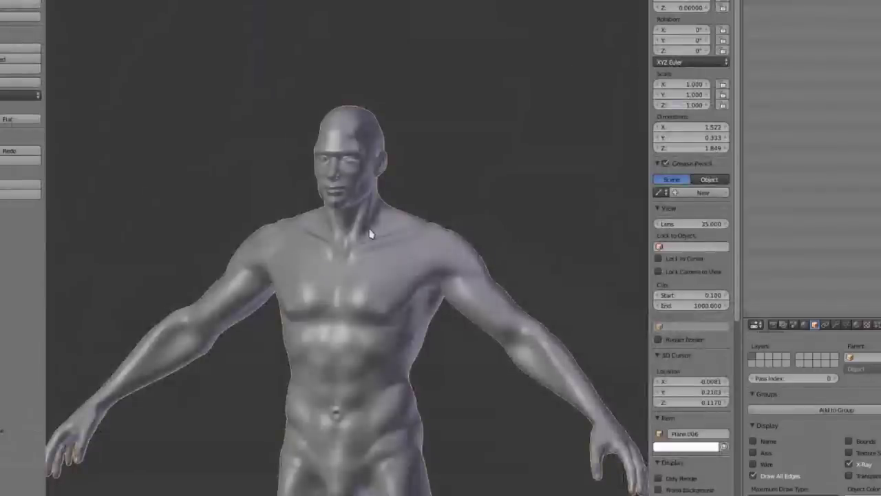
pyautogui.scroll(-6, 370, 234)
pyautogui.scroll(4, 393, 344)
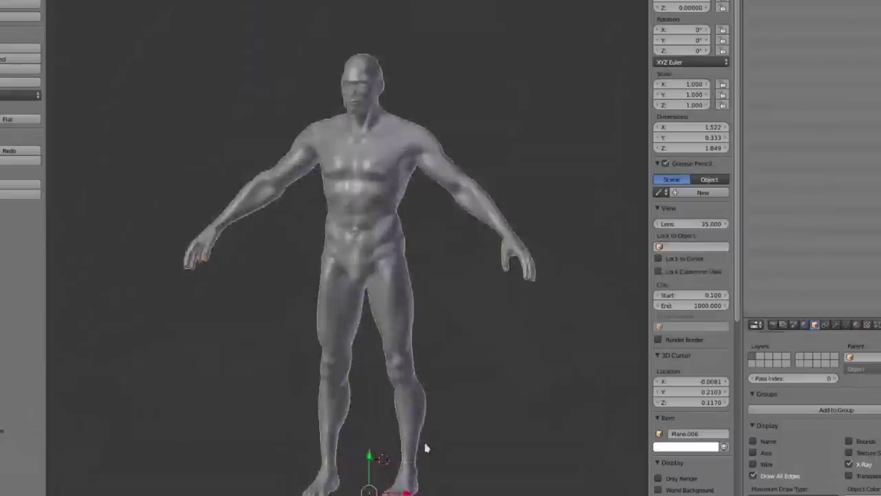